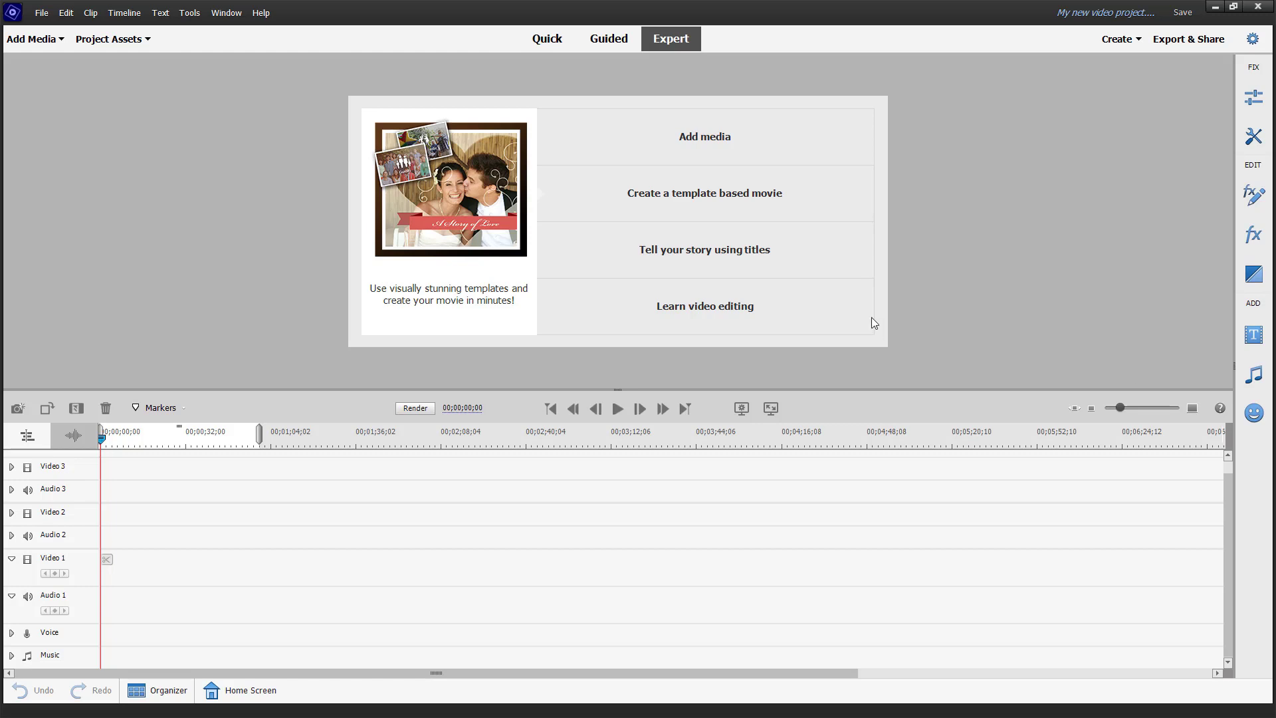
Browse the Basics, Video Adjustments, Audio Adjustments and Fun Edits guided edits, and start the Get started guide.
{"action": "left_click", "coordinate": [610, 40]}
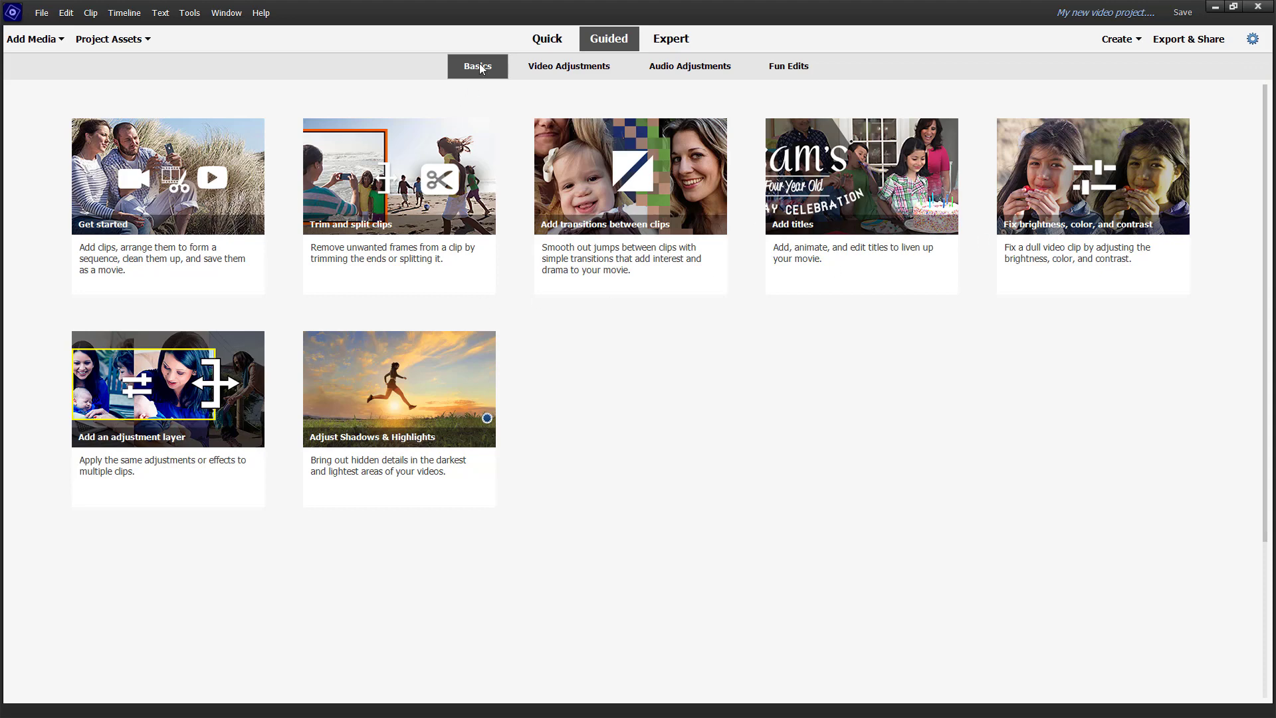
{"action": "left_click", "coordinate": [543, 67]}
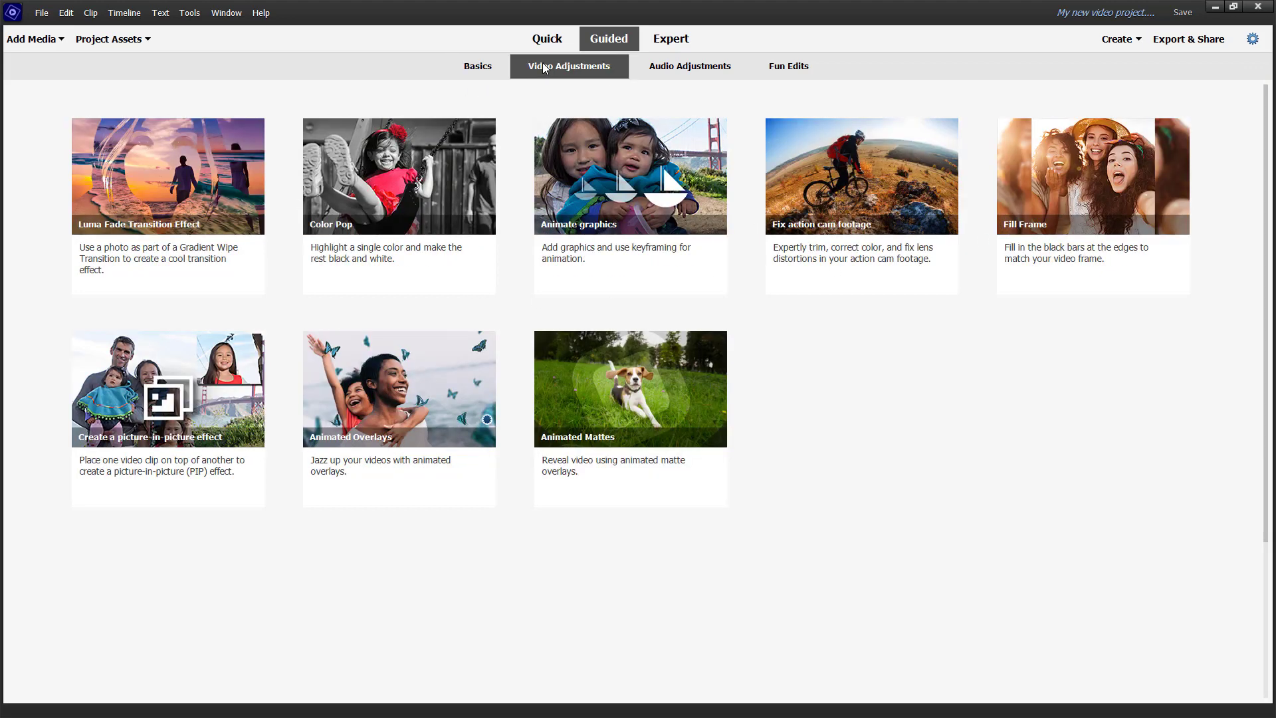
{"action": "left_click", "coordinate": [666, 70]}
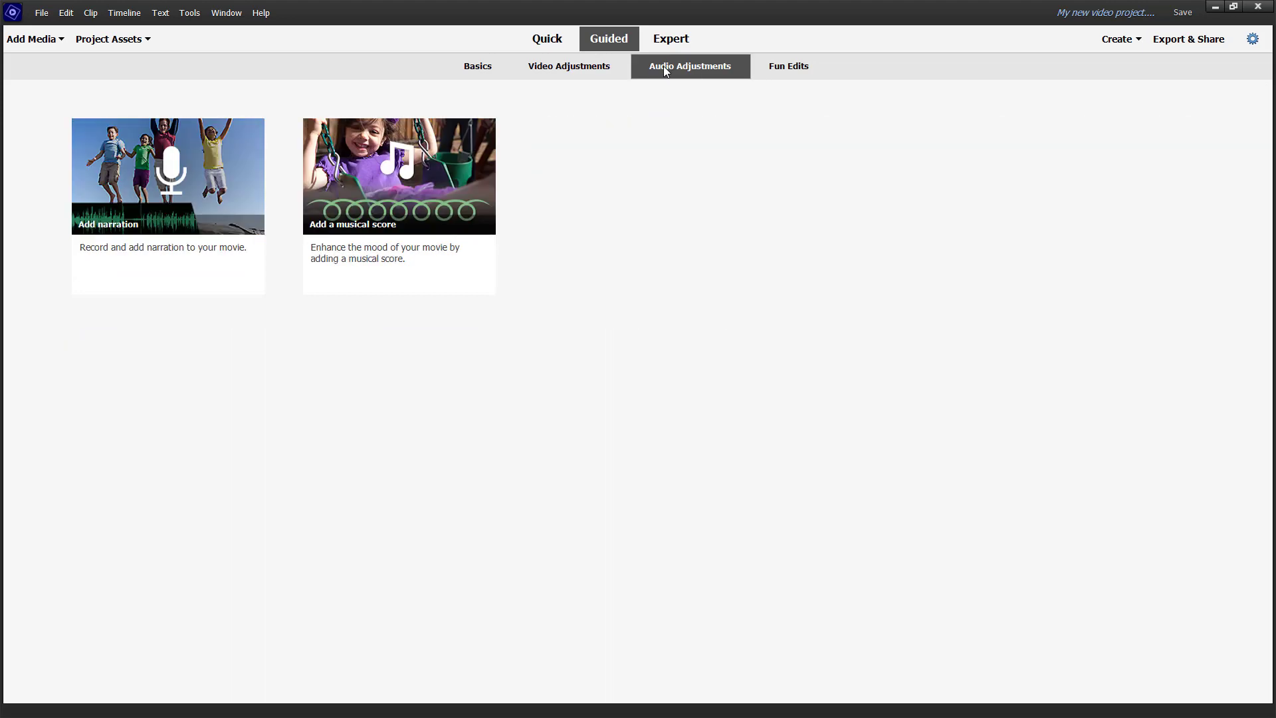
{"action": "left_click", "coordinate": [806, 80]}
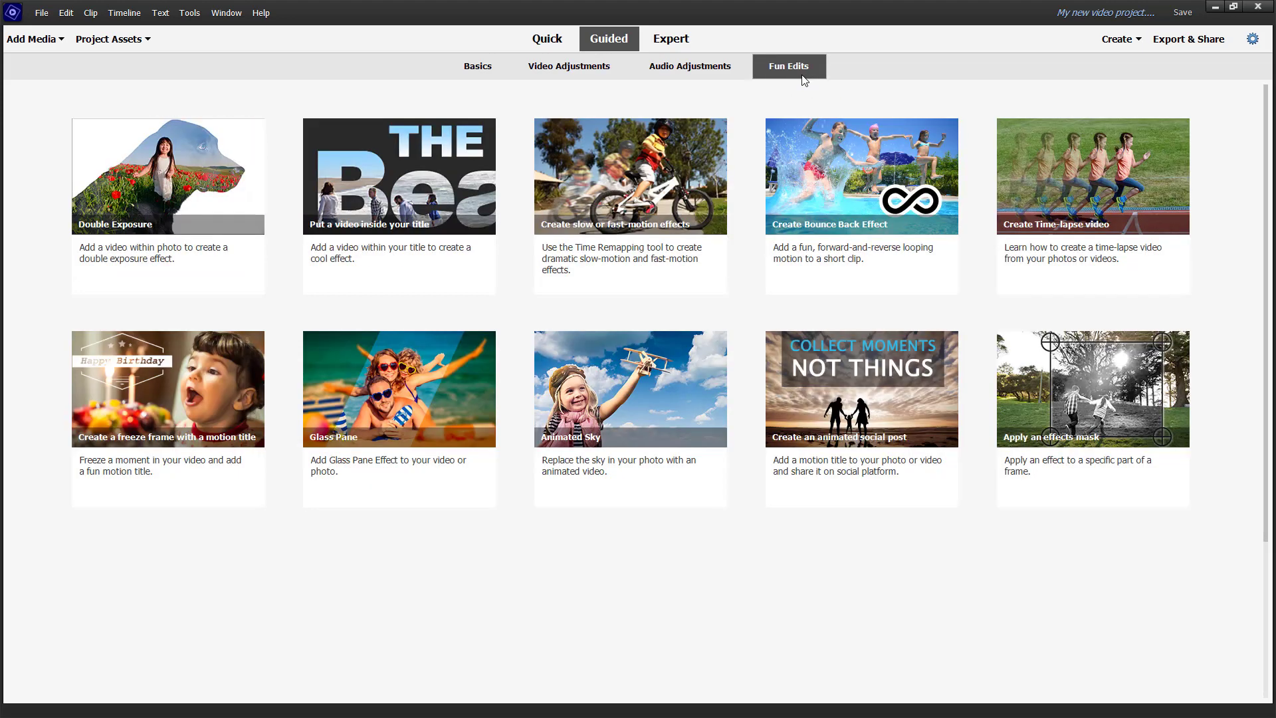
{"action": "left_click", "coordinate": [484, 67]}
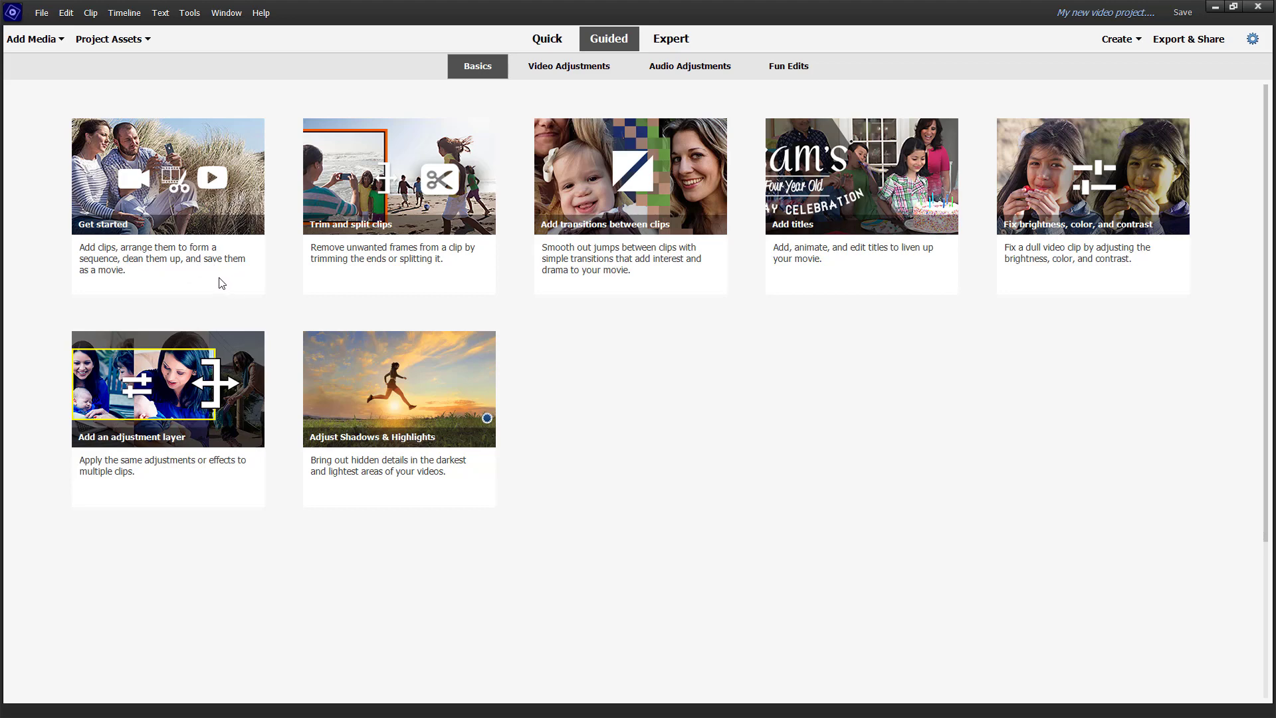
{"action": "left_click", "coordinate": [160, 190]}
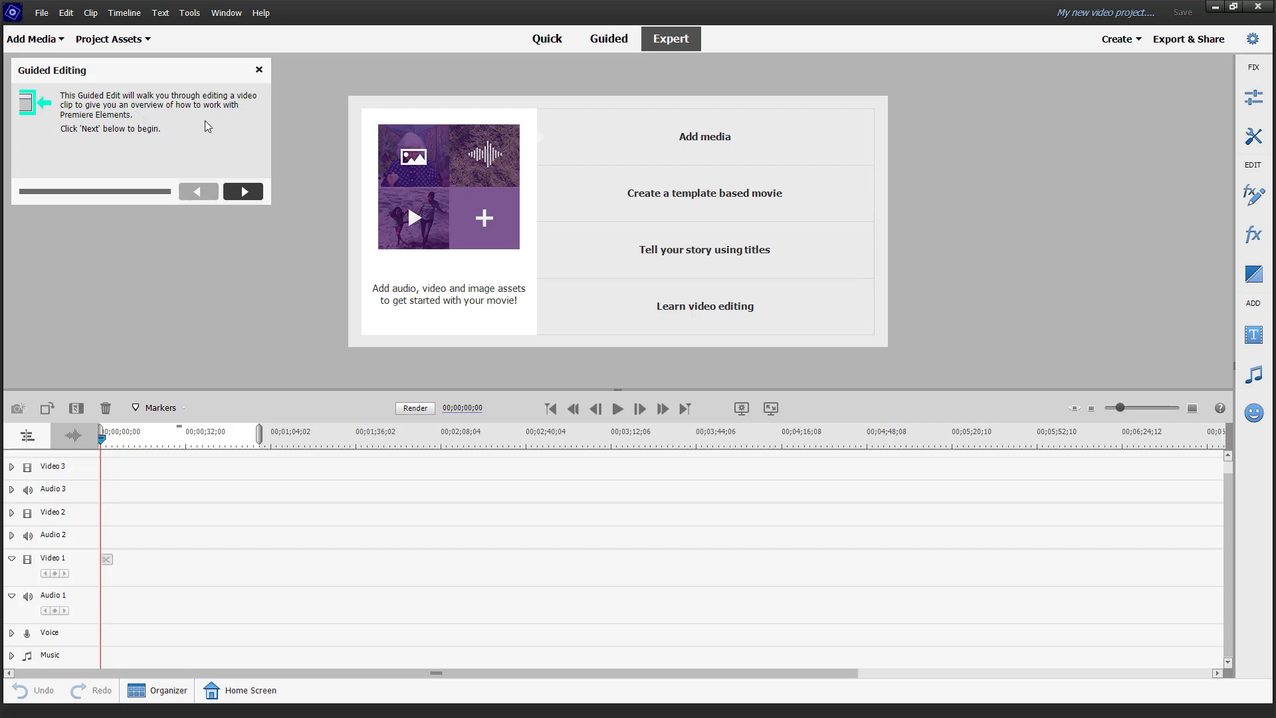
{"action": "left_click", "coordinate": [244, 192]}
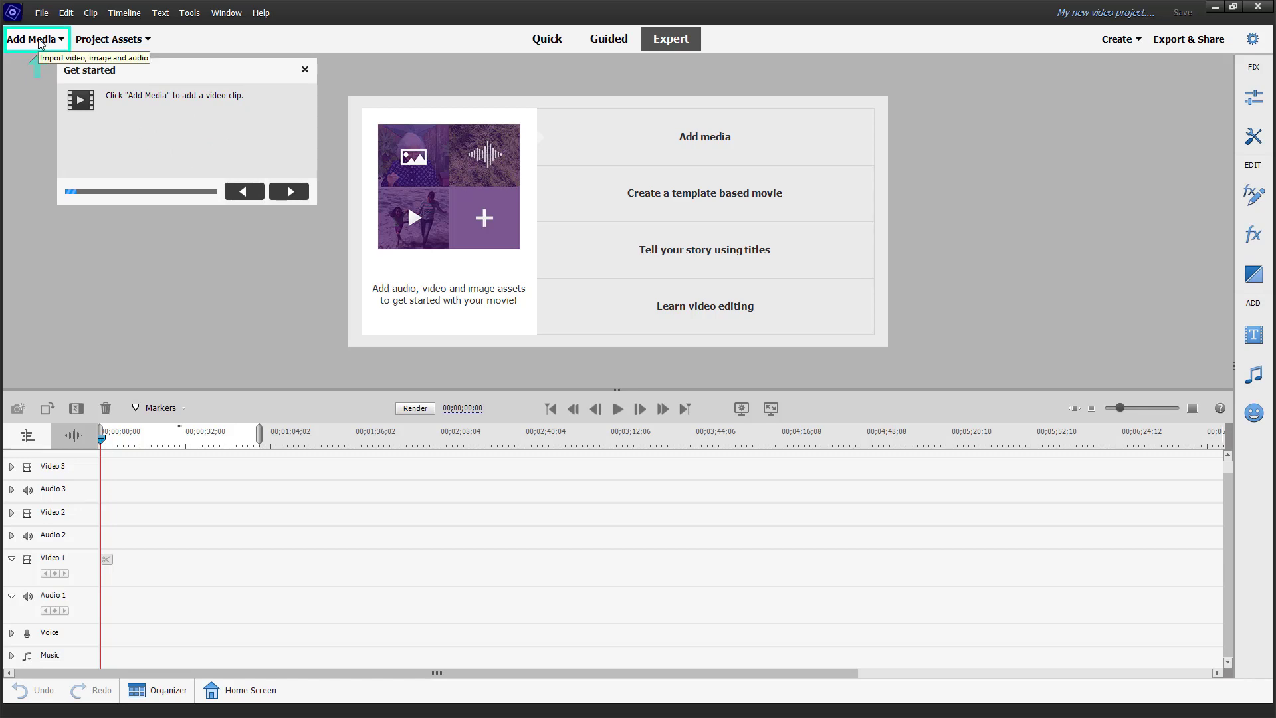
Import production ID_4763826.mp4 from the Videos folder and place it at the start of the Video 1 track.
{"action": "left_click", "coordinate": [55, 41]}
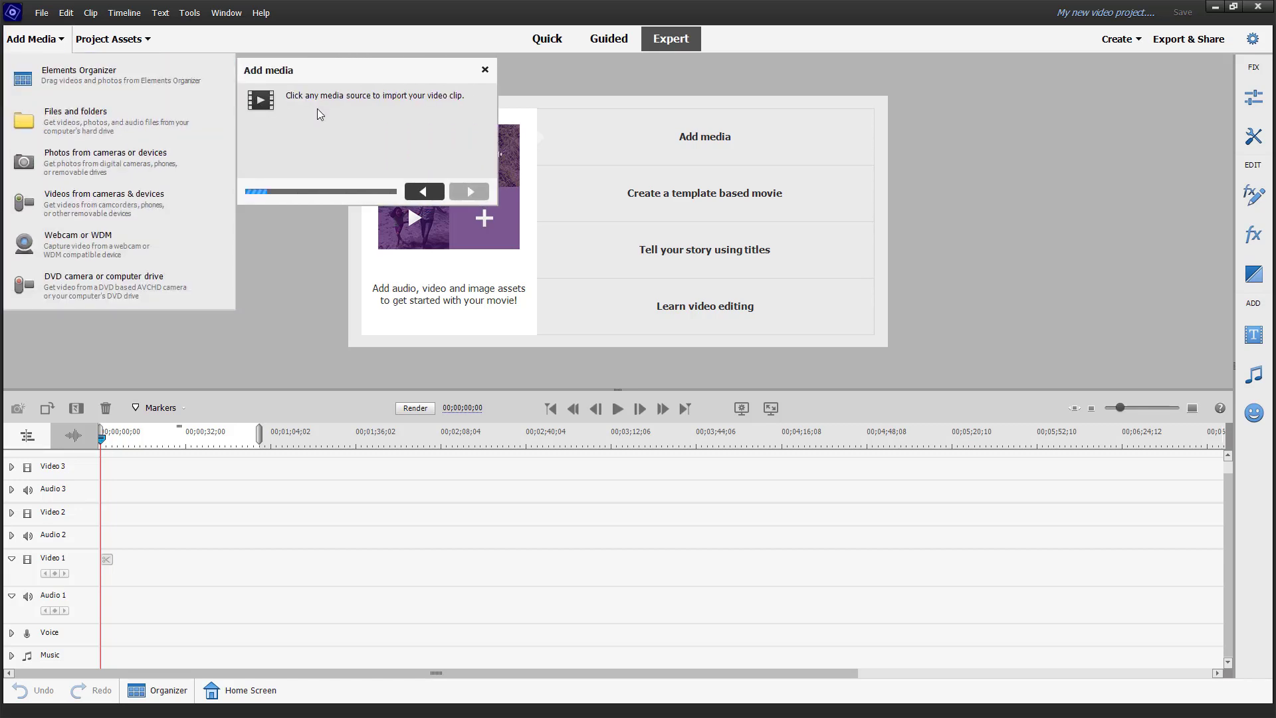
{"action": "left_click", "coordinate": [93, 112]}
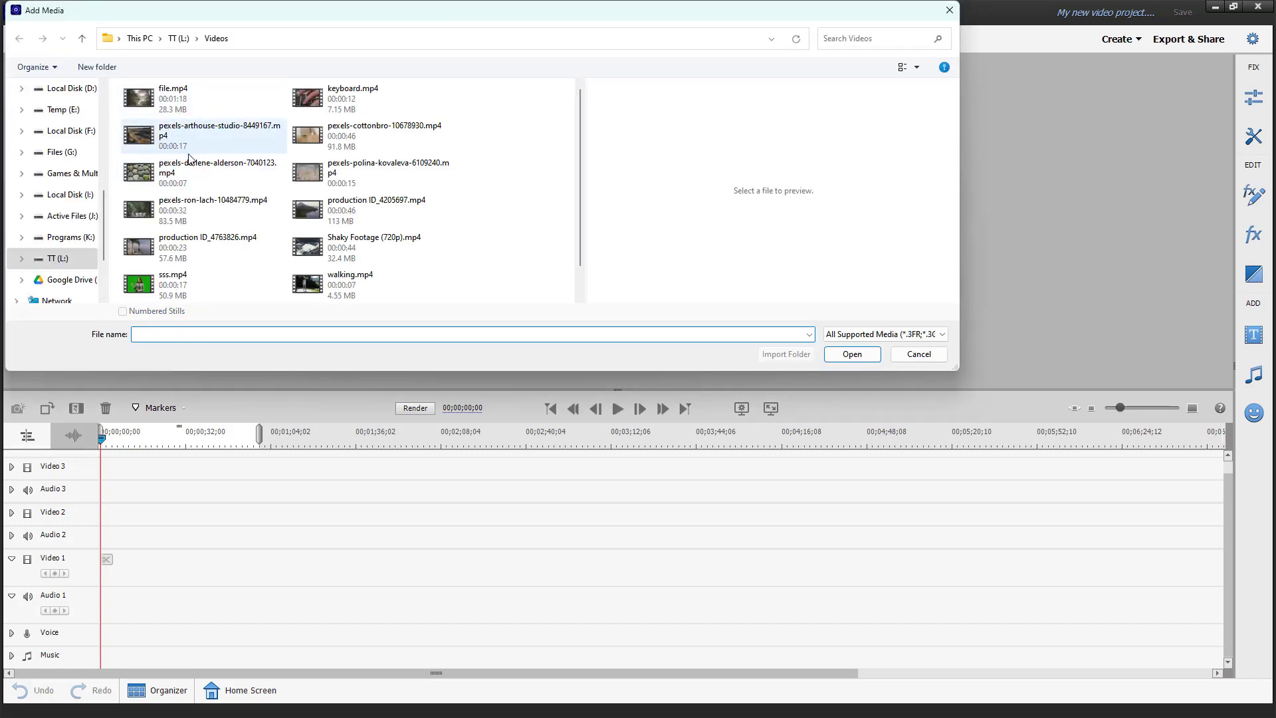
{"action": "left_click", "coordinate": [178, 105]}
{"action": "left_click", "coordinate": [199, 256]}
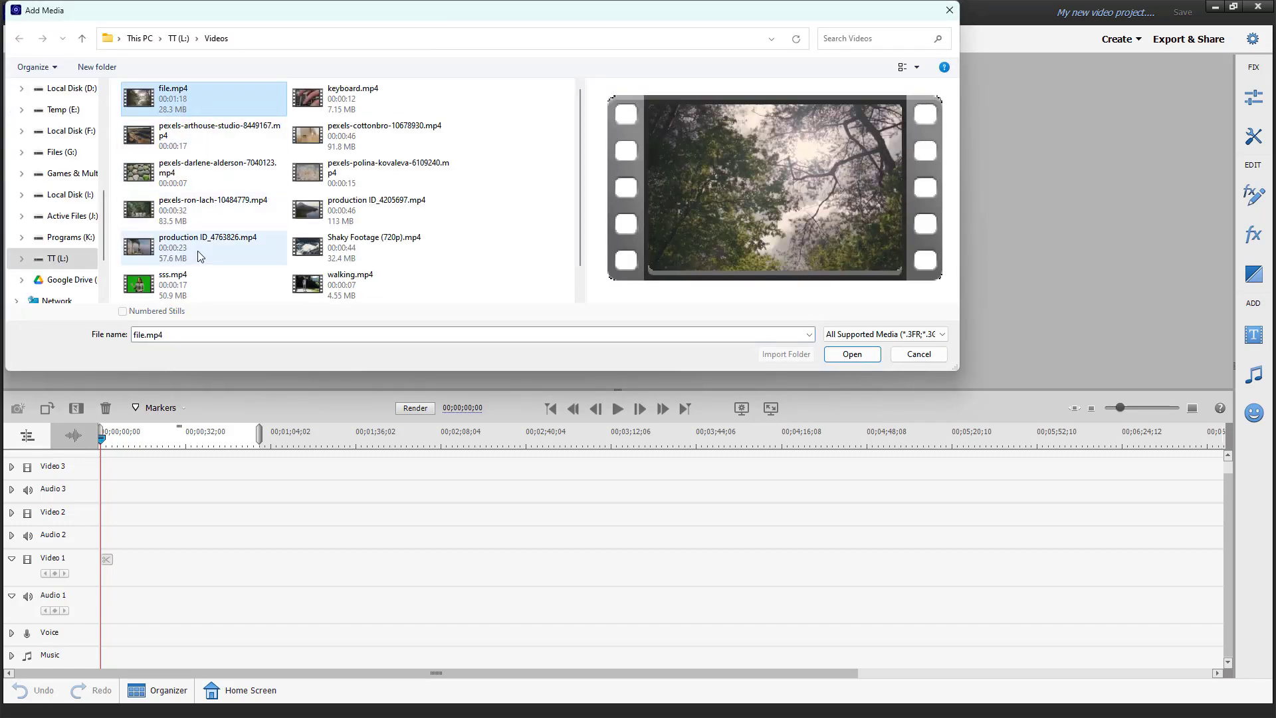
{"action": "left_click", "coordinate": [871, 355]}
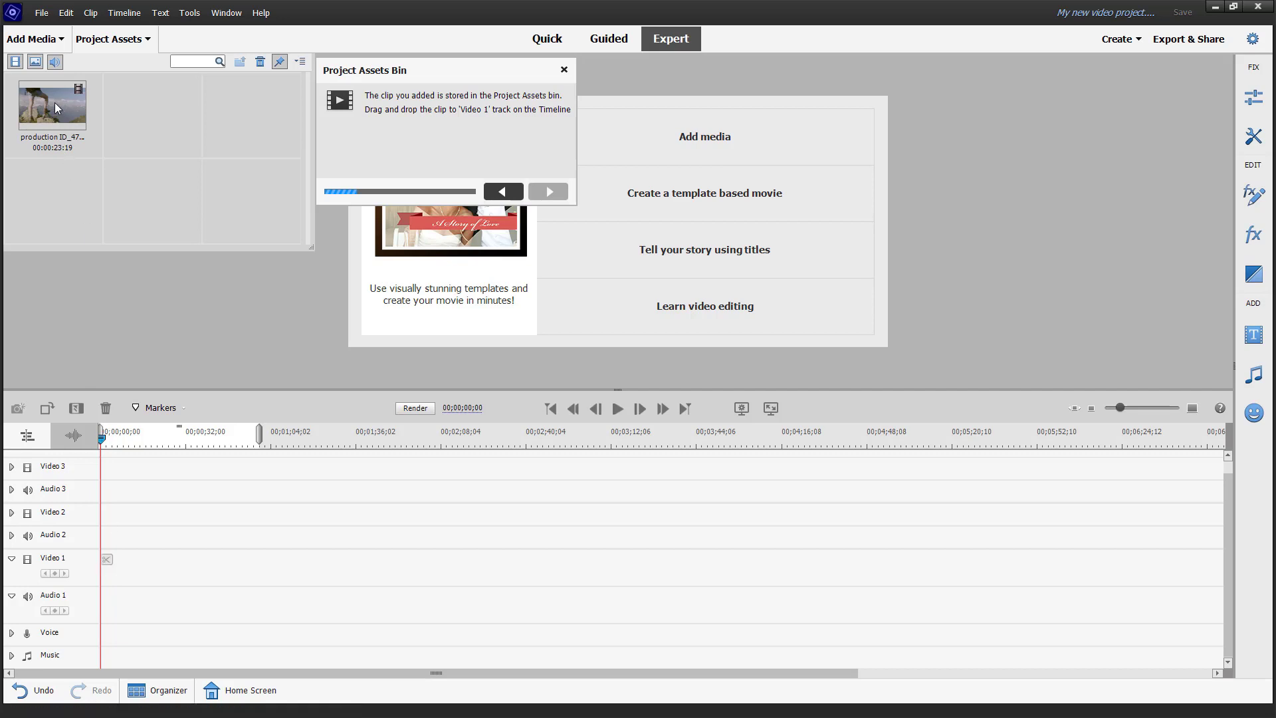
{"action": "left_click_drag", "start_coordinate": [55, 102], "coordinate": [95, 569]}
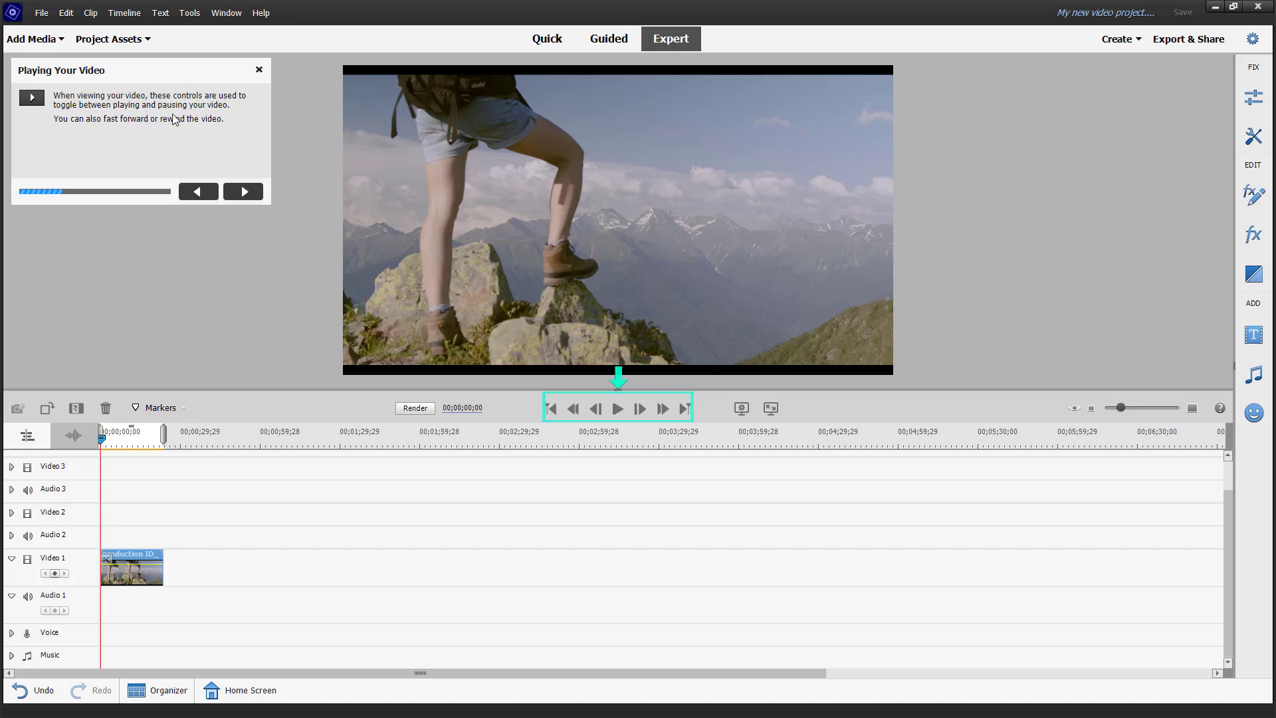
Preview the clip by playing, pausing, stepping single frames forward and back, rewinding and fast-forwarding.
{"action": "left_click", "coordinate": [618, 408]}
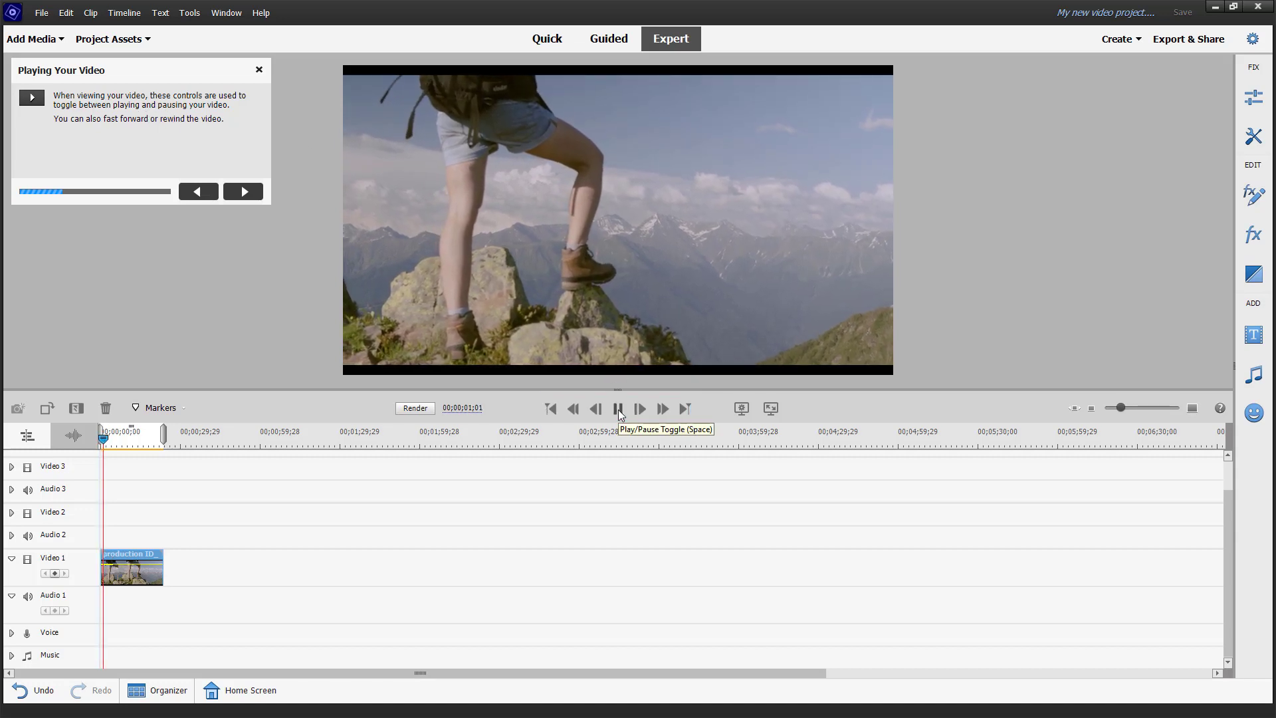
{"action": "left_click", "coordinate": [618, 410]}
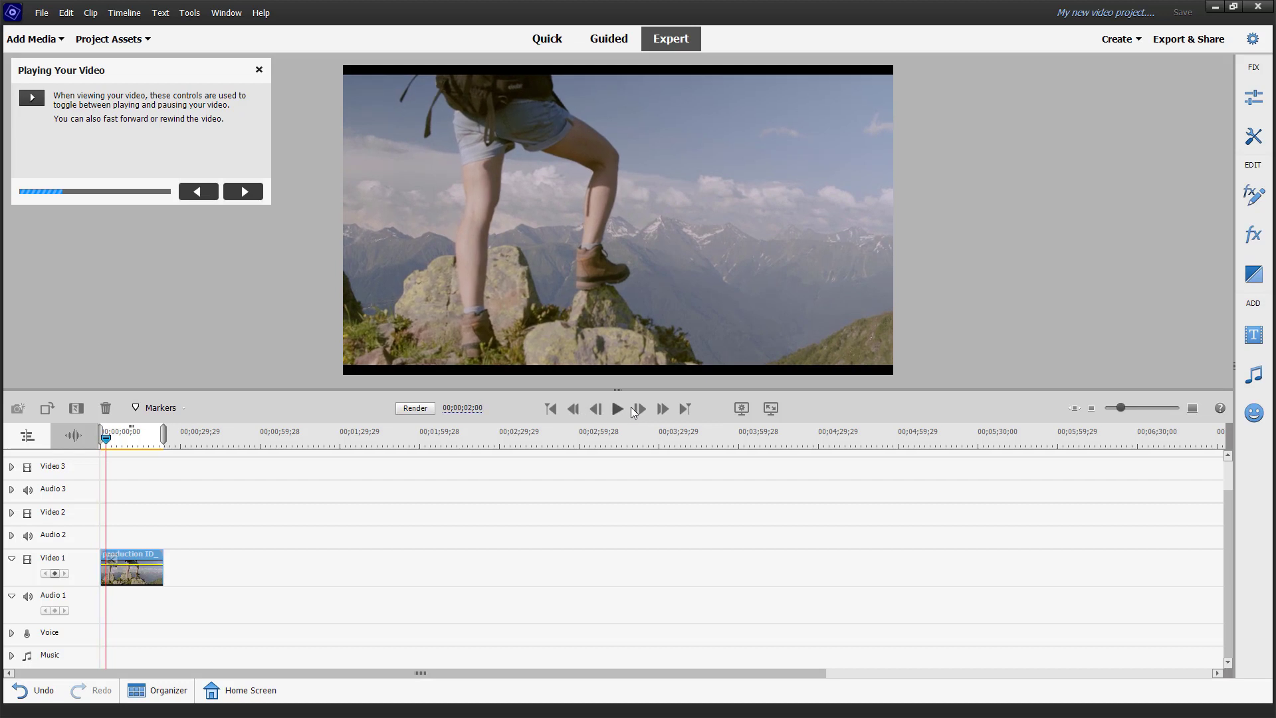
{"action": "left_click", "coordinate": [638, 408]}
{"action": "left_click", "coordinate": [638, 408]}
{"action": "left_click", "coordinate": [638, 409]}
{"action": "left_click", "coordinate": [638, 409]}
{"action": "left_click", "coordinate": [638, 408]}
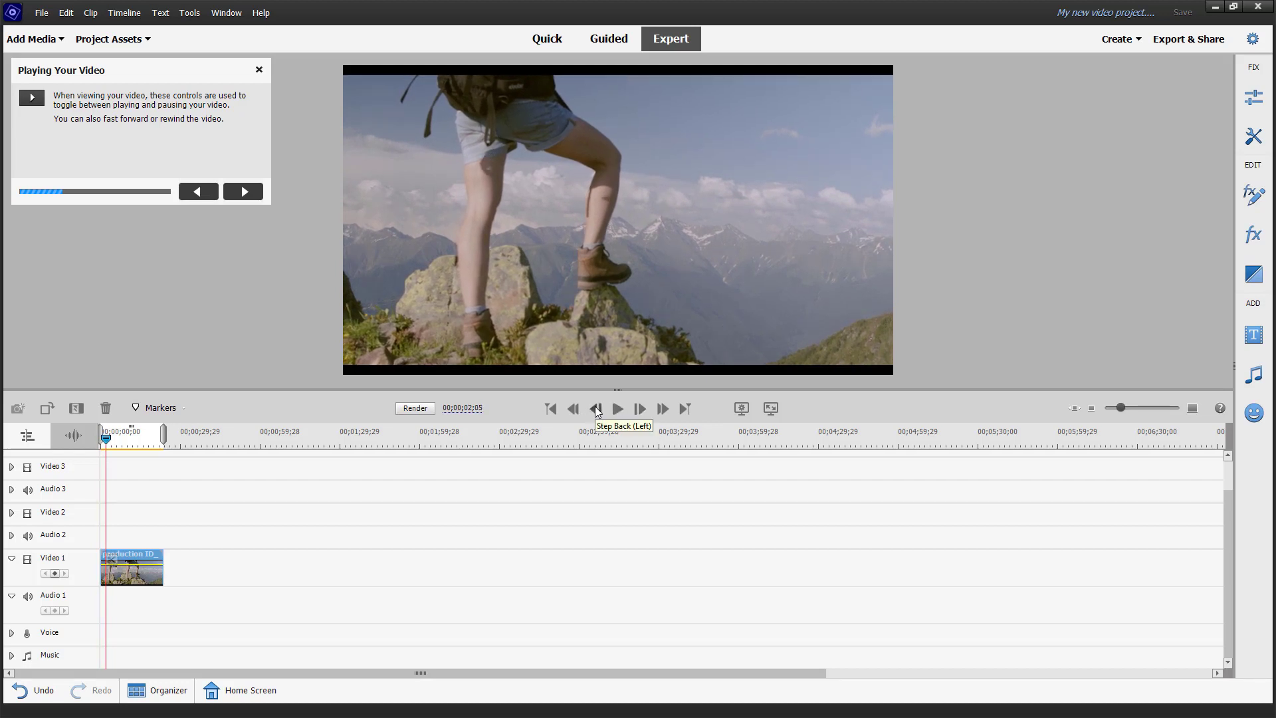
{"action": "left_click", "coordinate": [596, 408]}
{"action": "left_click", "coordinate": [575, 409]}
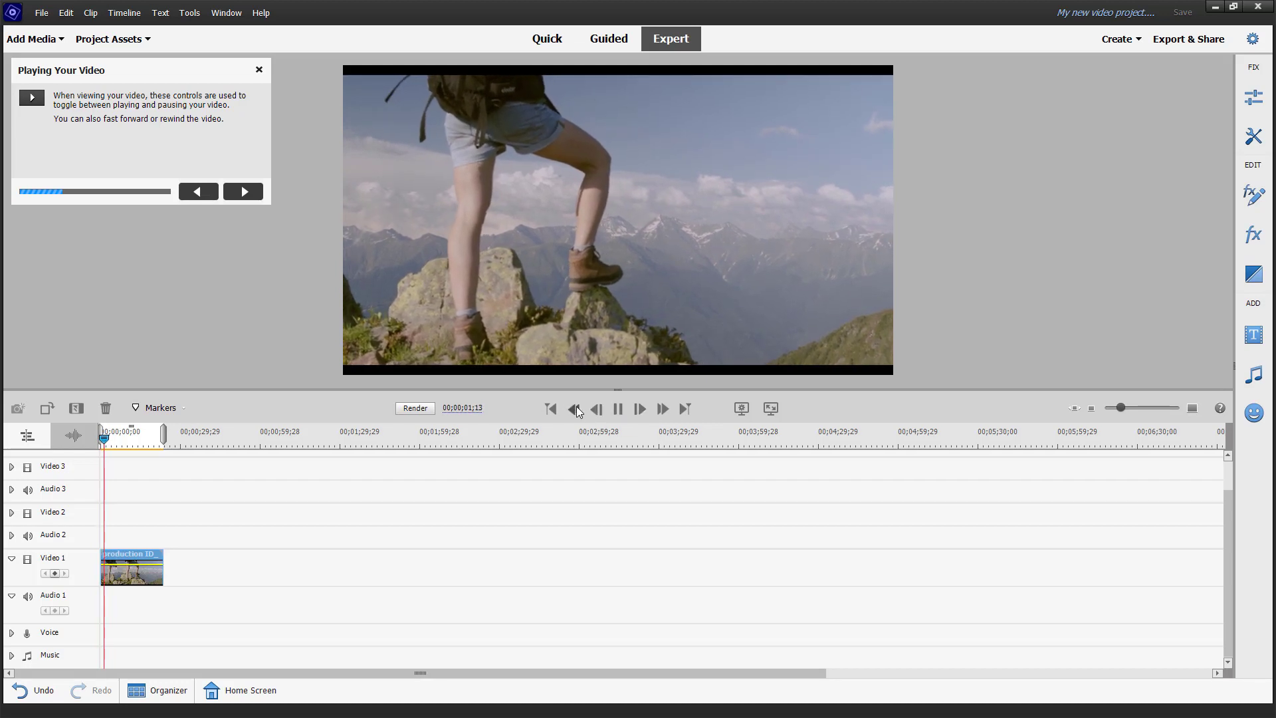
{"action": "left_click", "coordinate": [661, 409]}
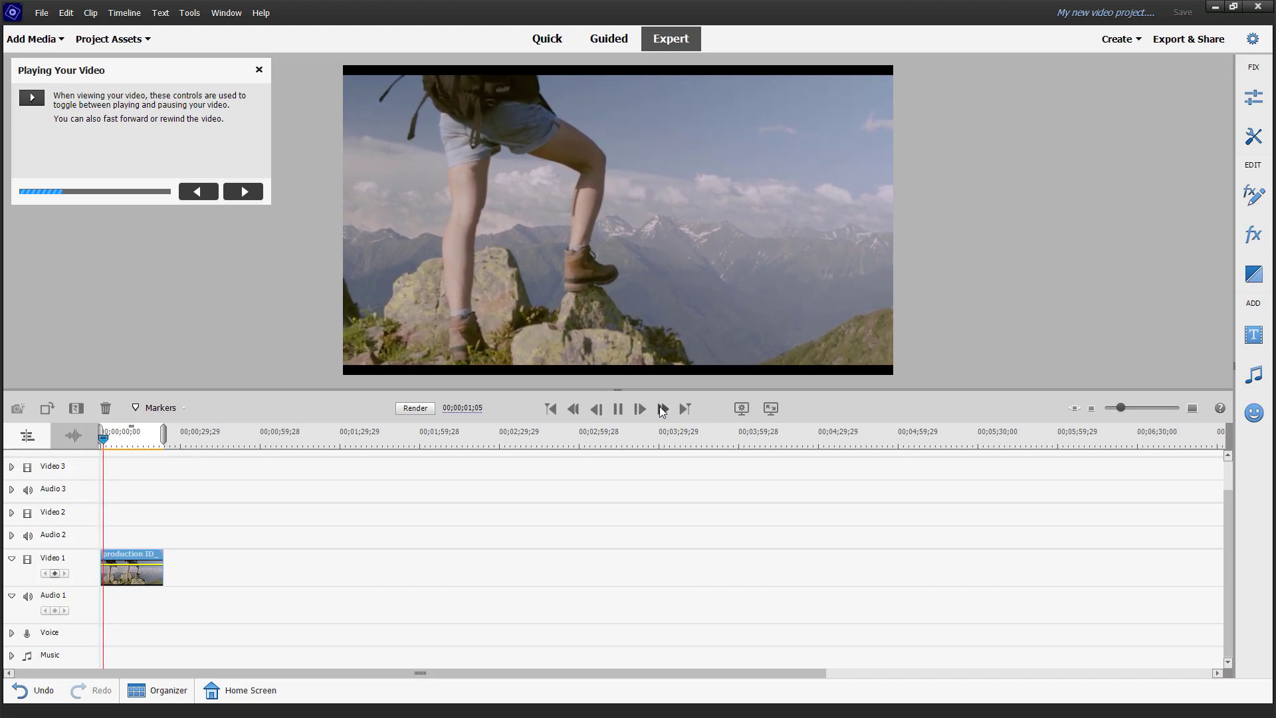
{"action": "left_click", "coordinate": [617, 409]}
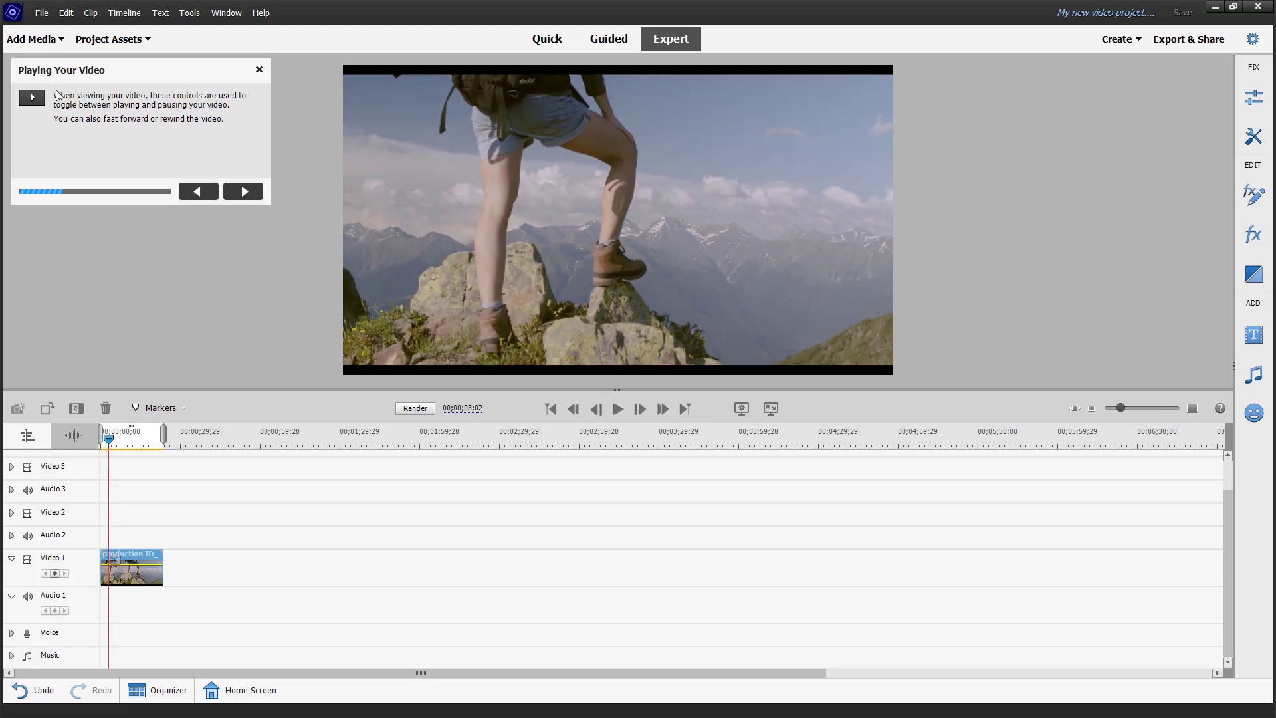
Advance through the guide, moving the playhead to about 00;00;12;15 and expanding the timeline view.
{"action": "left_click", "coordinate": [251, 188]}
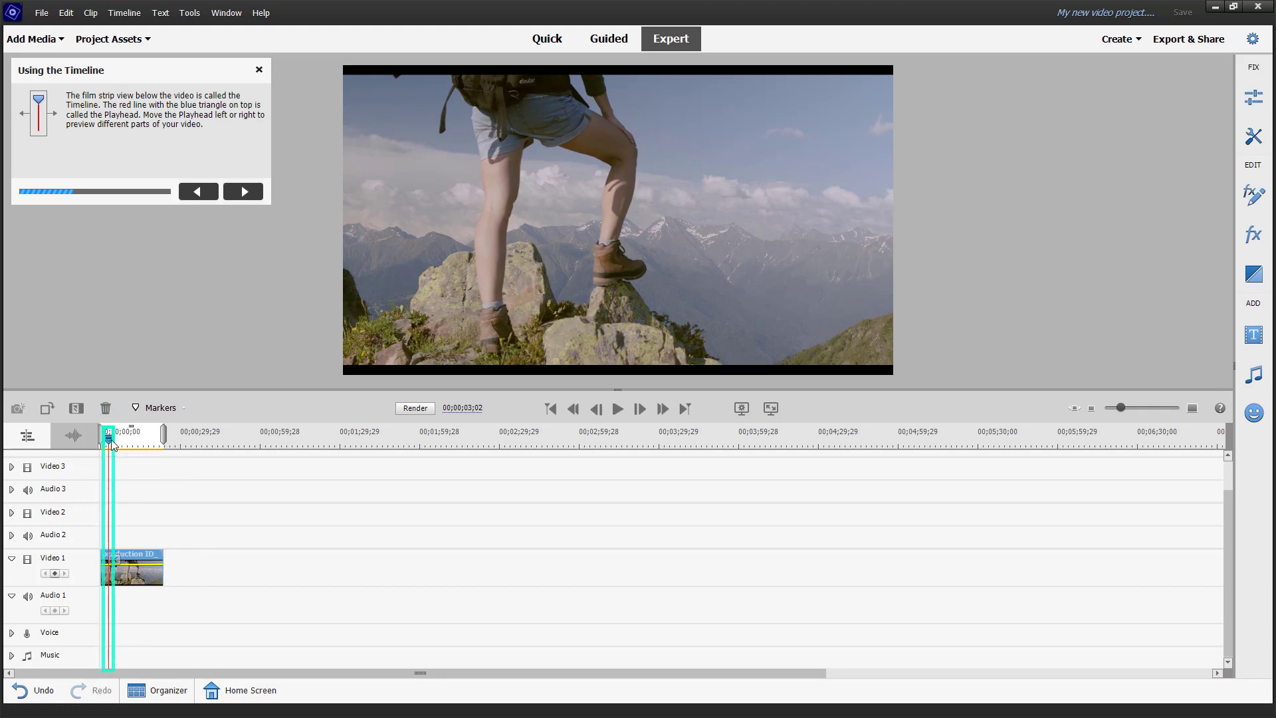
{"action": "left_click_drag", "start_coordinate": [110, 440], "coordinate": [133, 447]}
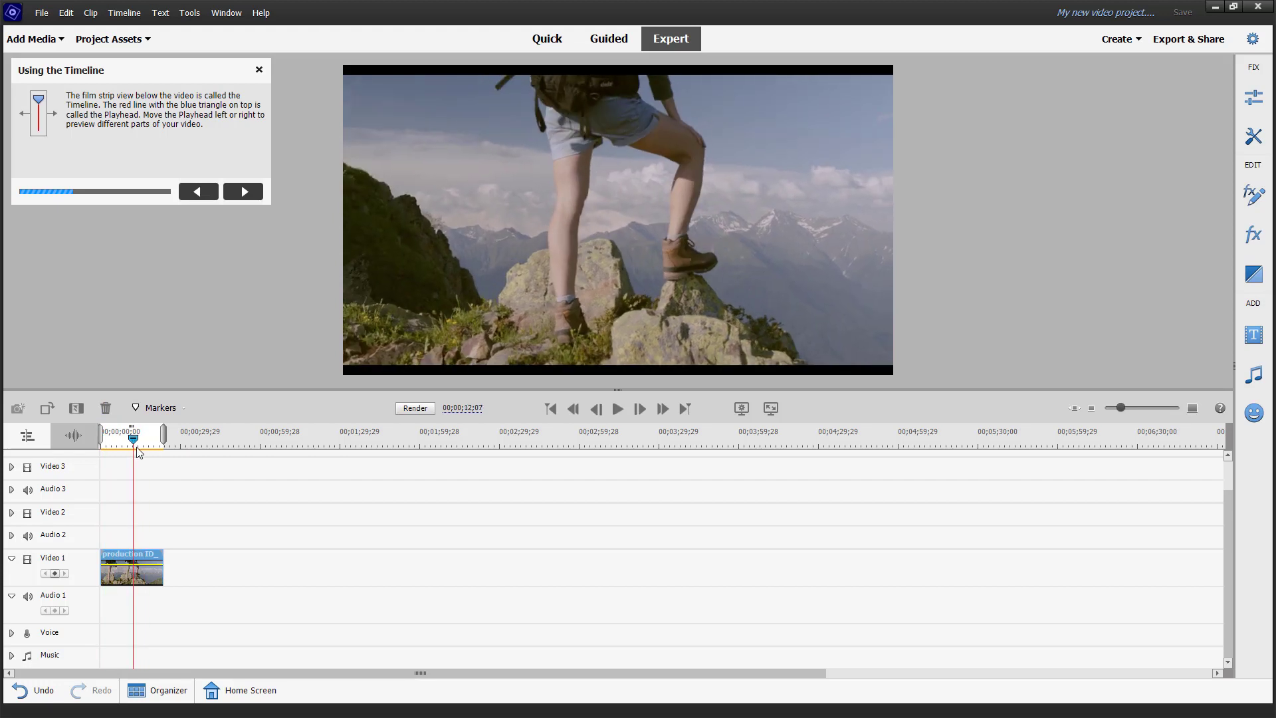
{"action": "left_click", "coordinate": [233, 193]}
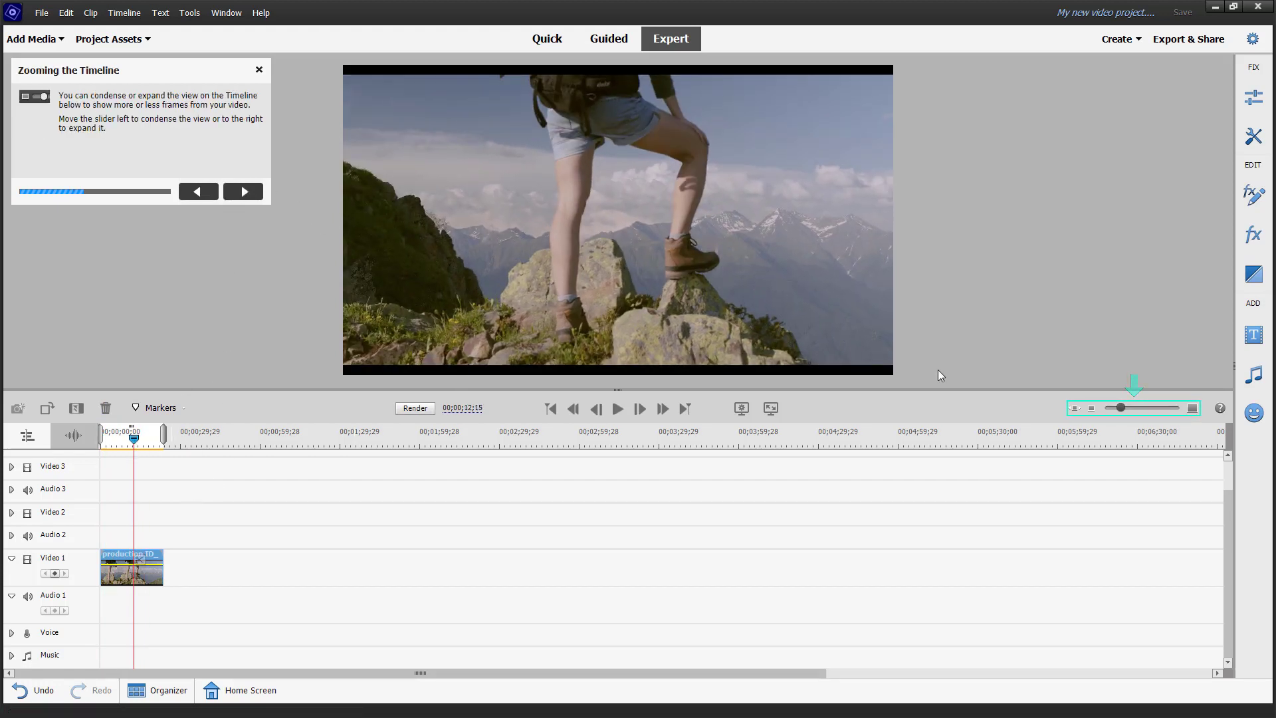
{"action": "left_click_drag", "start_coordinate": [1122, 407], "coordinate": [1139, 409]}
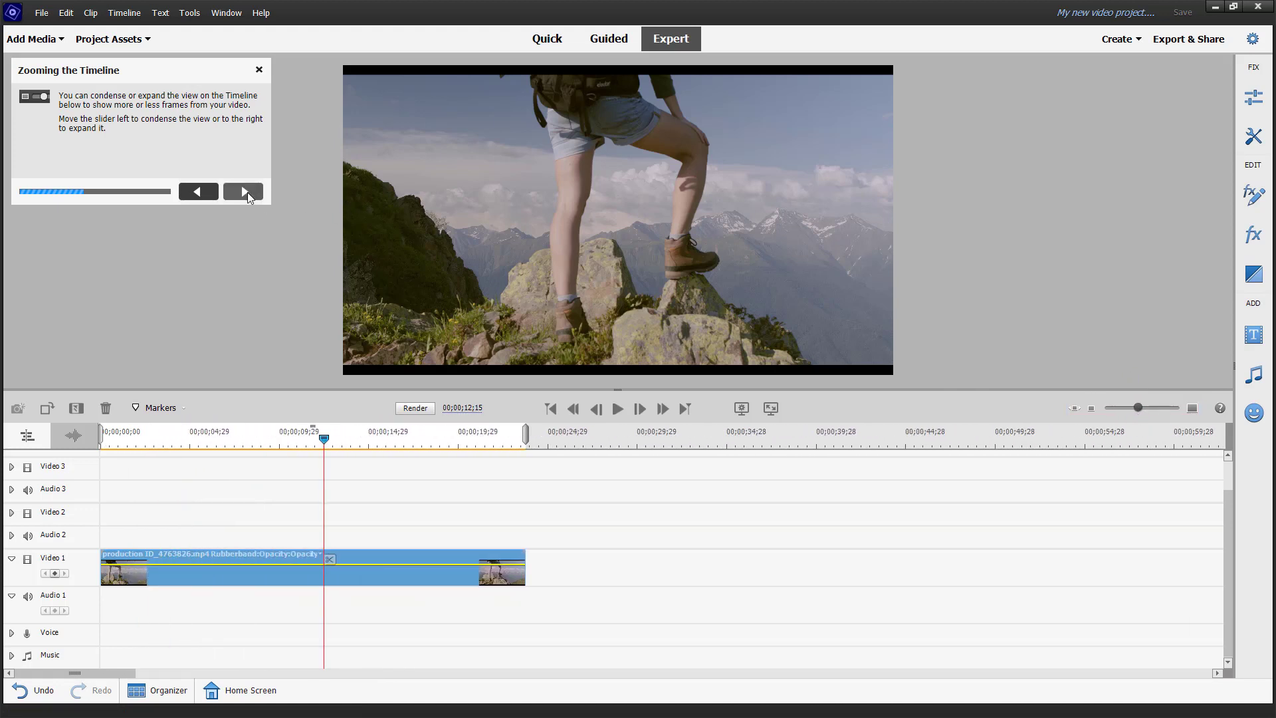
Trim about 2 seconds off both the end and the beginning of the Video 1 clip, and split it at the playhead.
{"action": "left_click", "coordinate": [244, 191]}
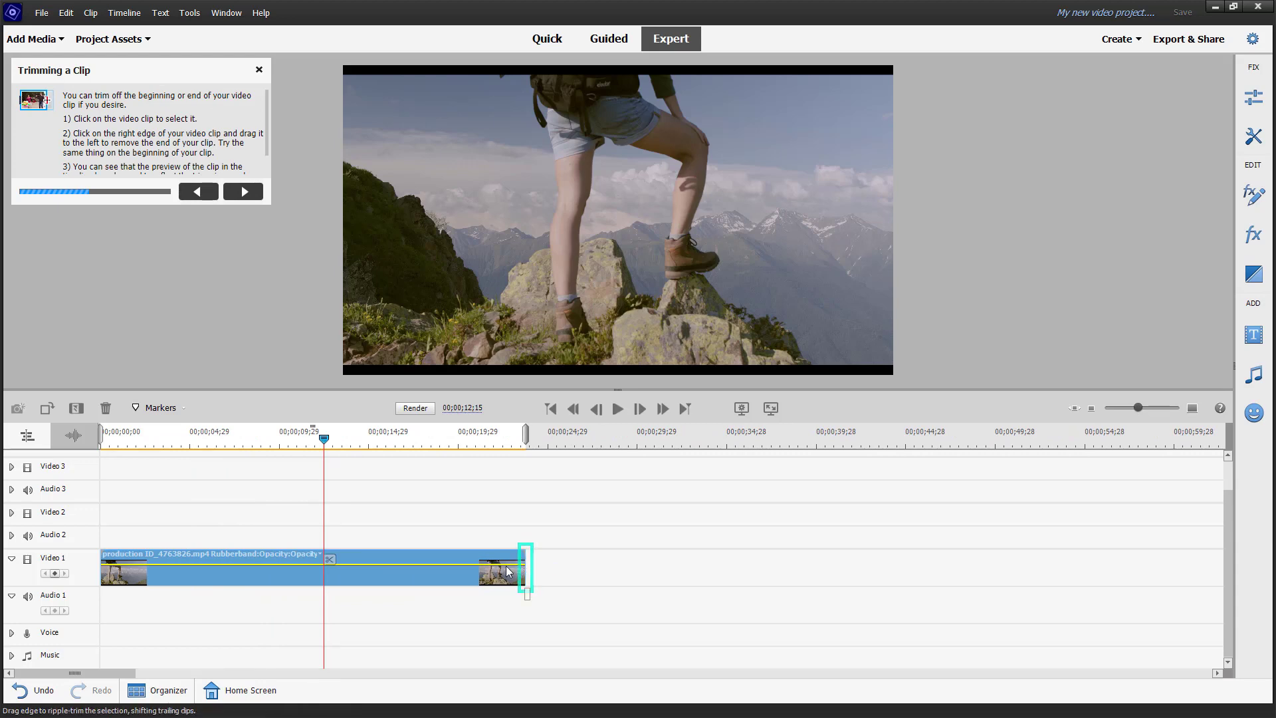
{"action": "left_click_drag", "start_coordinate": [524, 571], "coordinate": [492, 570]}
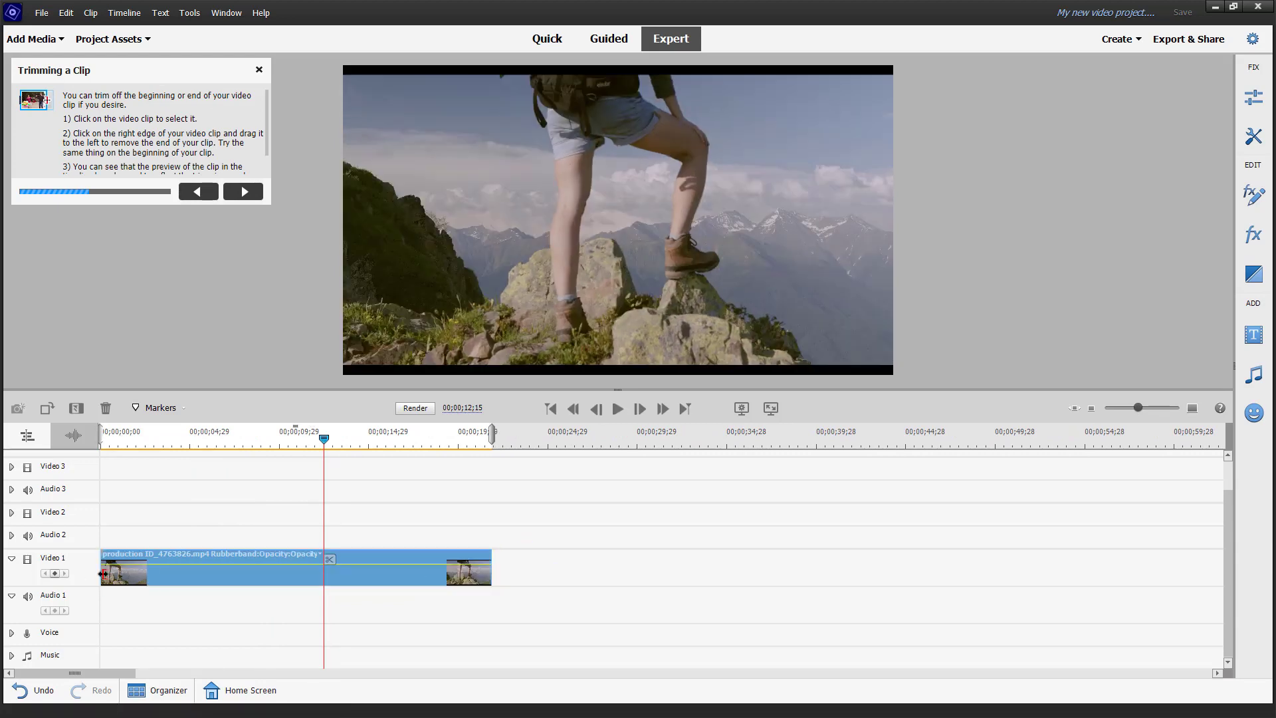
{"action": "left_click_drag", "start_coordinate": [104, 573], "coordinate": [131, 573]}
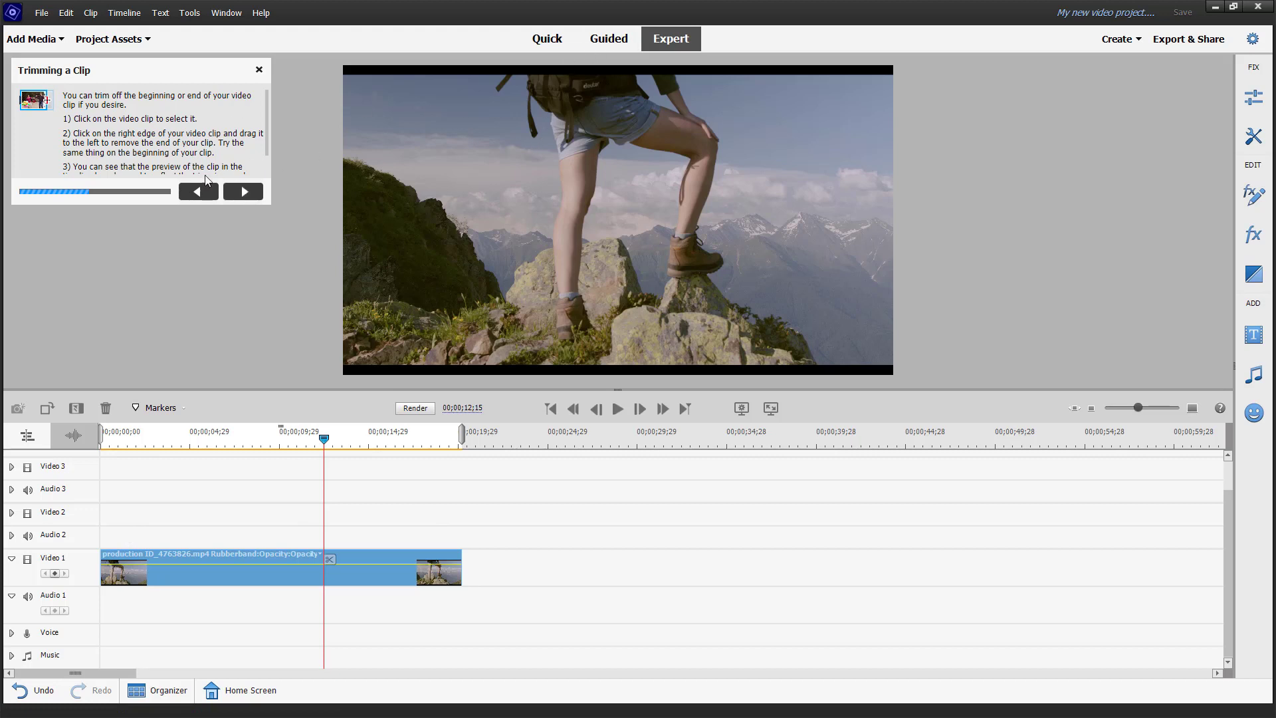
{"action": "left_click", "coordinate": [249, 190]}
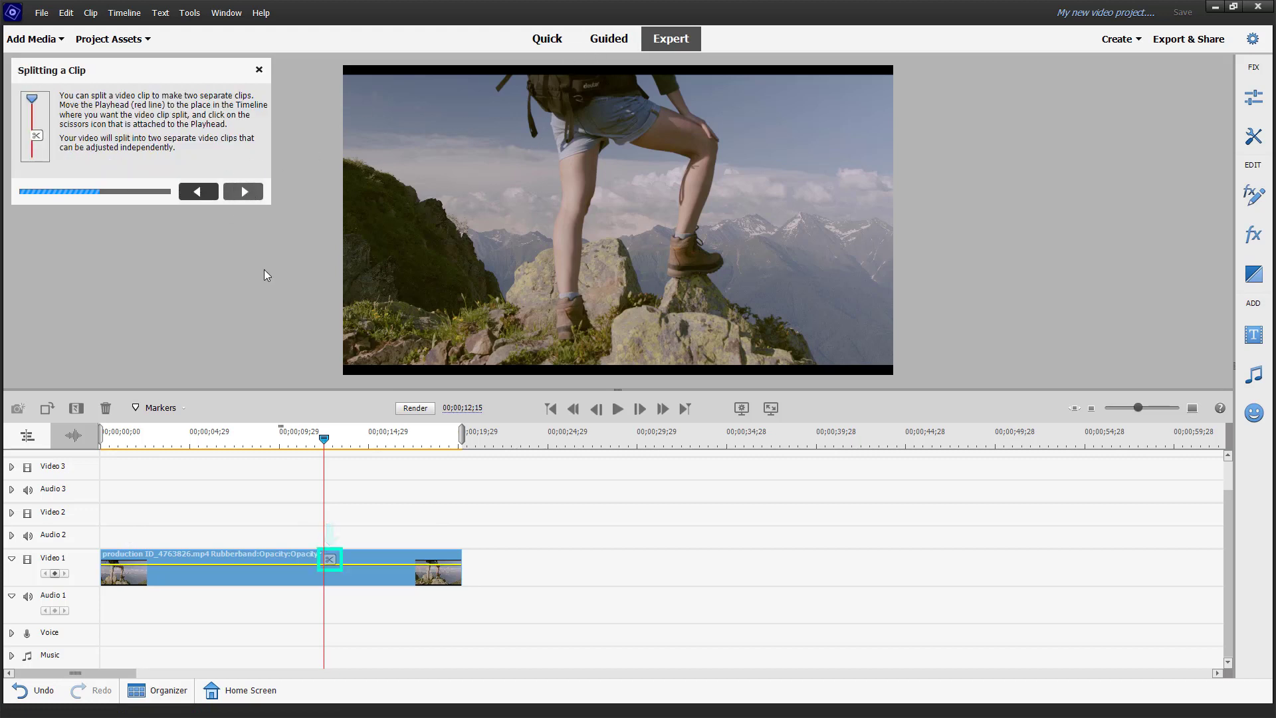
{"action": "left_click", "coordinate": [330, 560]}
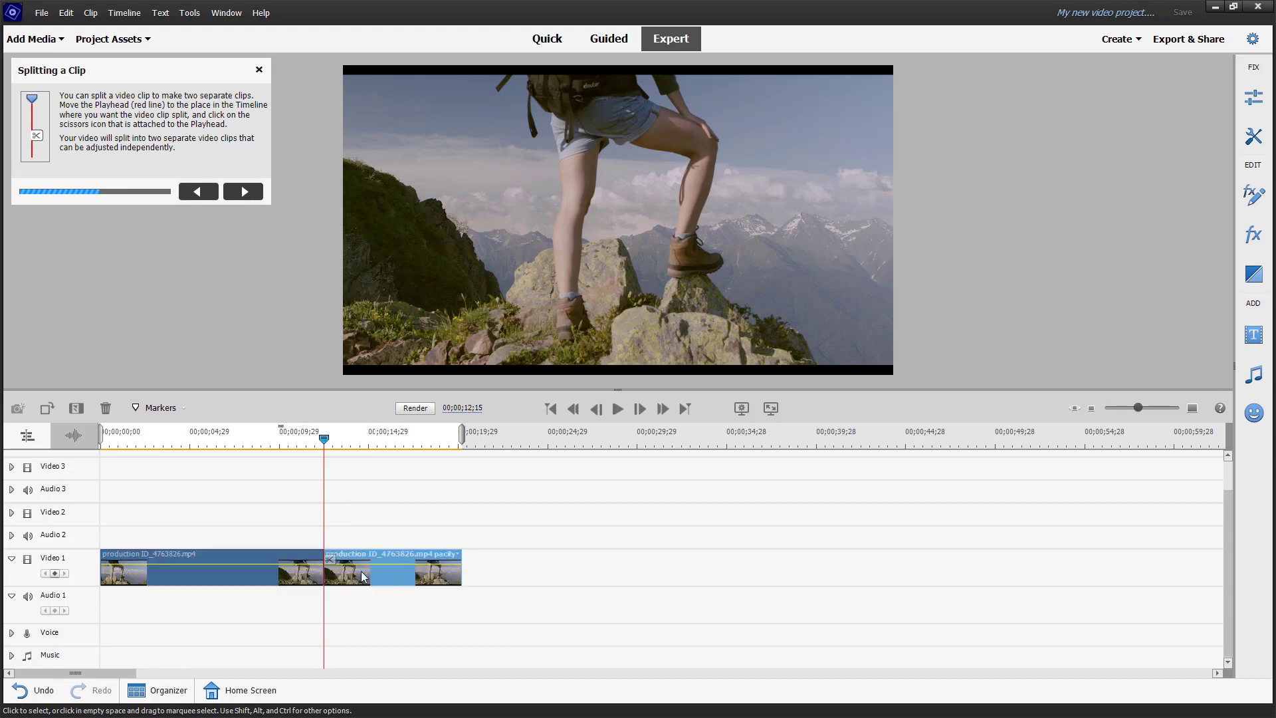
Add a Cube Spin transition between the two Video 1 clips, lengthen it to about 4 seconds and preview it.
{"action": "left_click", "coordinate": [244, 192]}
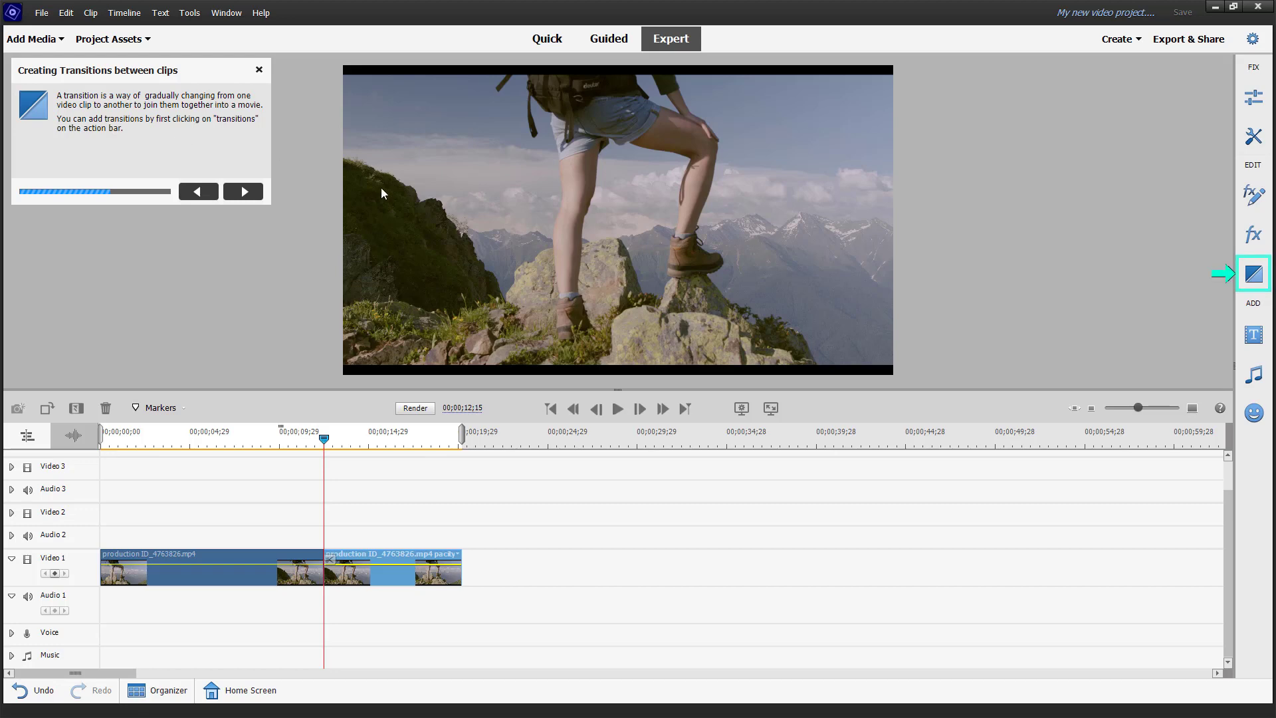
{"action": "left_click", "coordinate": [1250, 276]}
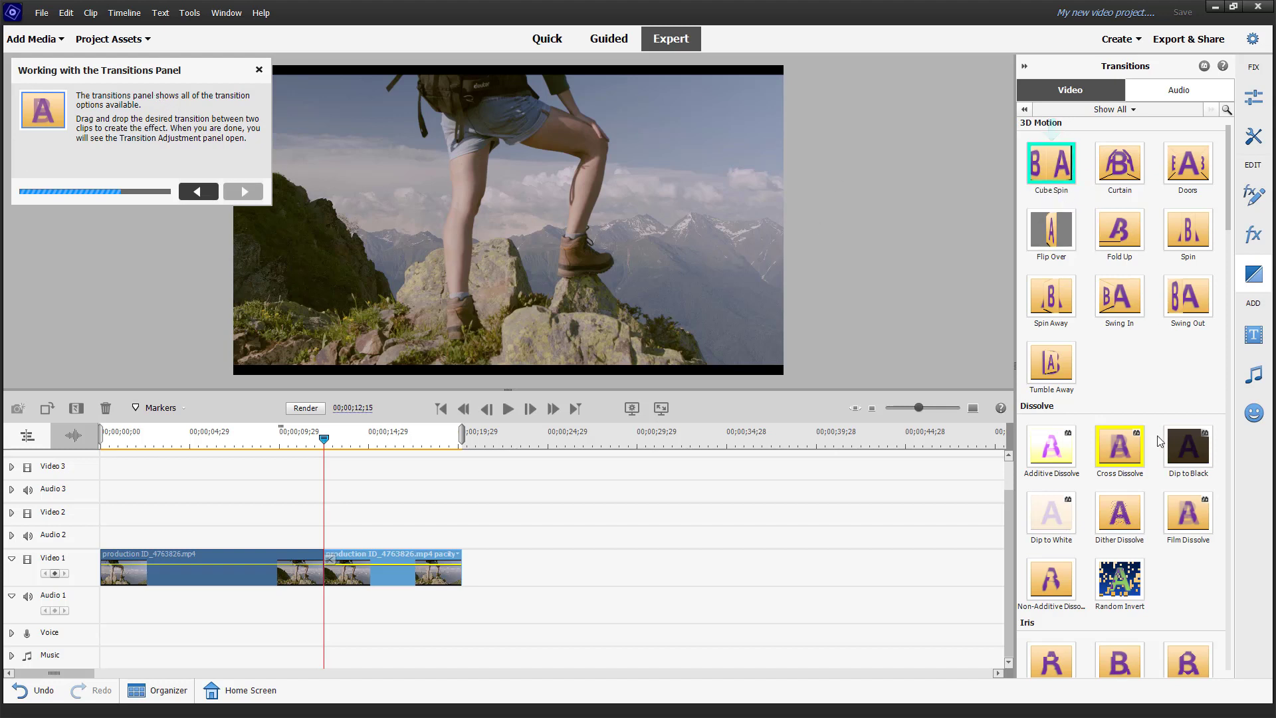
{"action": "left_click_drag", "start_coordinate": [1053, 172], "coordinate": [334, 583]}
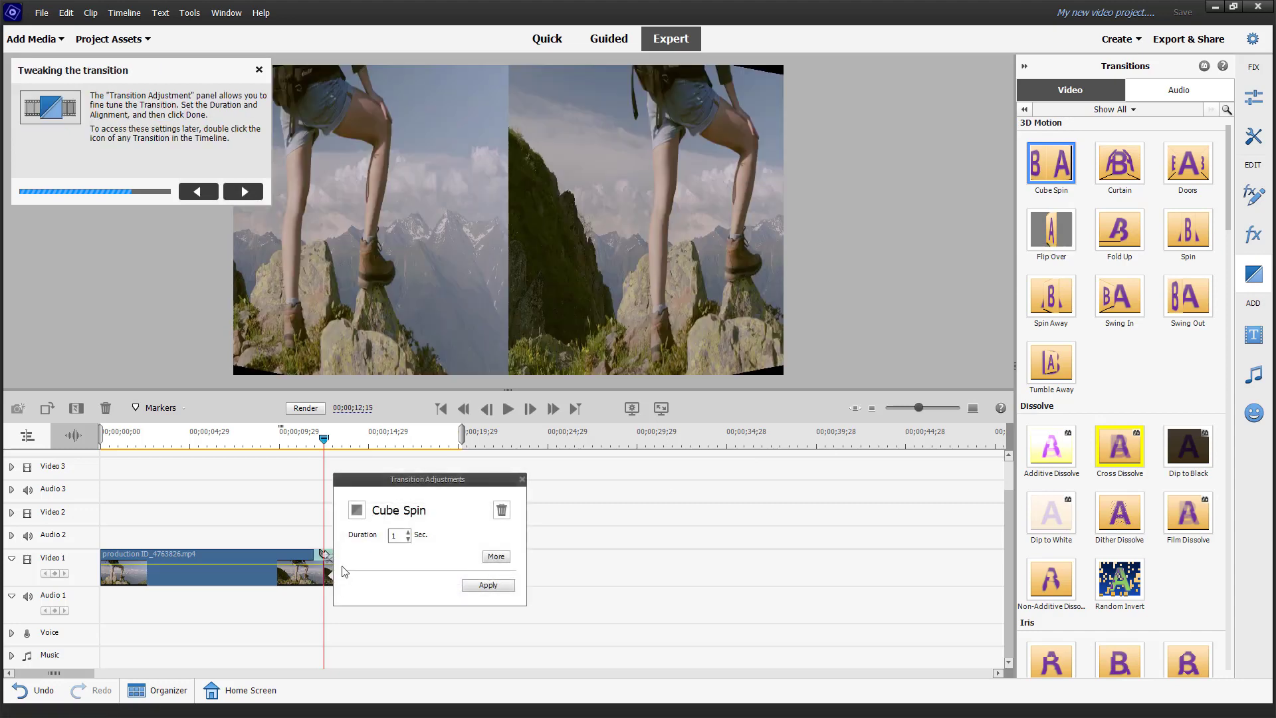
{"action": "left_click", "coordinate": [408, 532]}
{"action": "left_click", "coordinate": [408, 532]}
{"action": "left_click", "coordinate": [500, 585]}
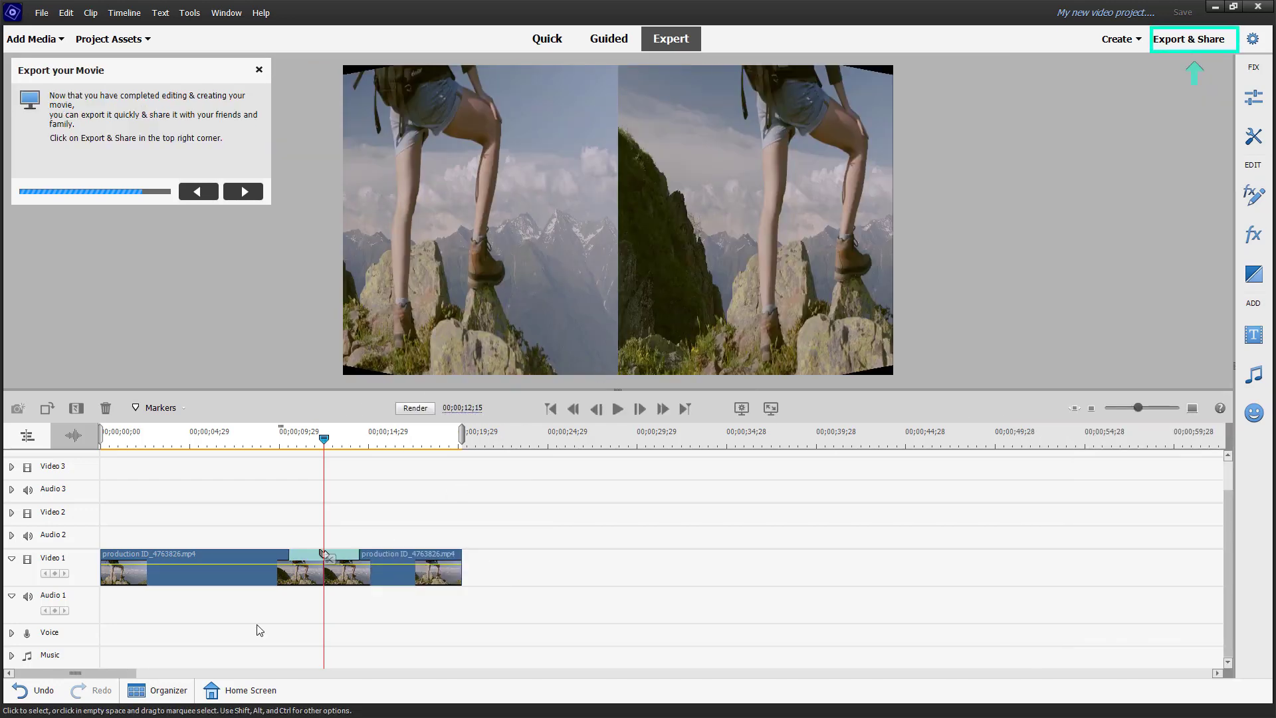
{"action": "mouse_move", "coordinate": [332, 433]}
{"action": "left_mouse_down"}
{"action": "mouse_move", "coordinate": [309, 433]}
{"action": "mouse_move", "coordinate": [345, 434]}
{"action": "left_mouse_up"}
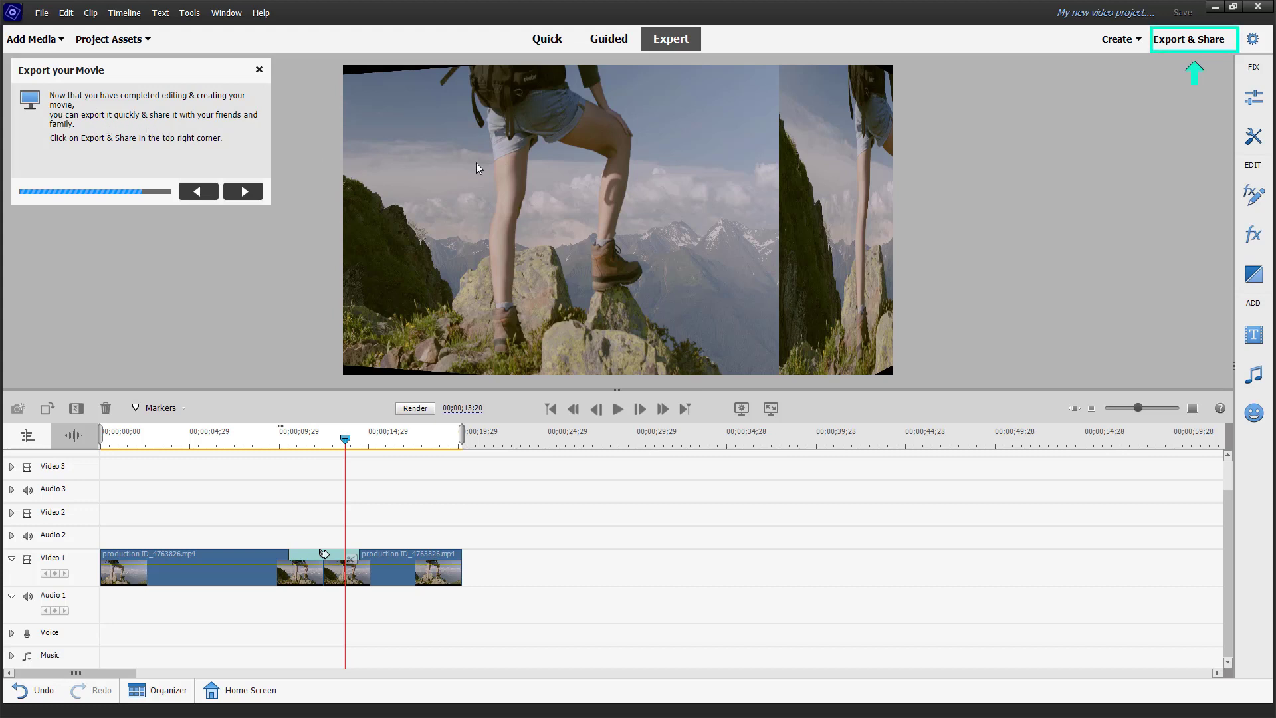
Export the movie with Quick Export under the file name exportfile, saving it to the Desktop folder.
{"action": "left_click", "coordinate": [1182, 44]}
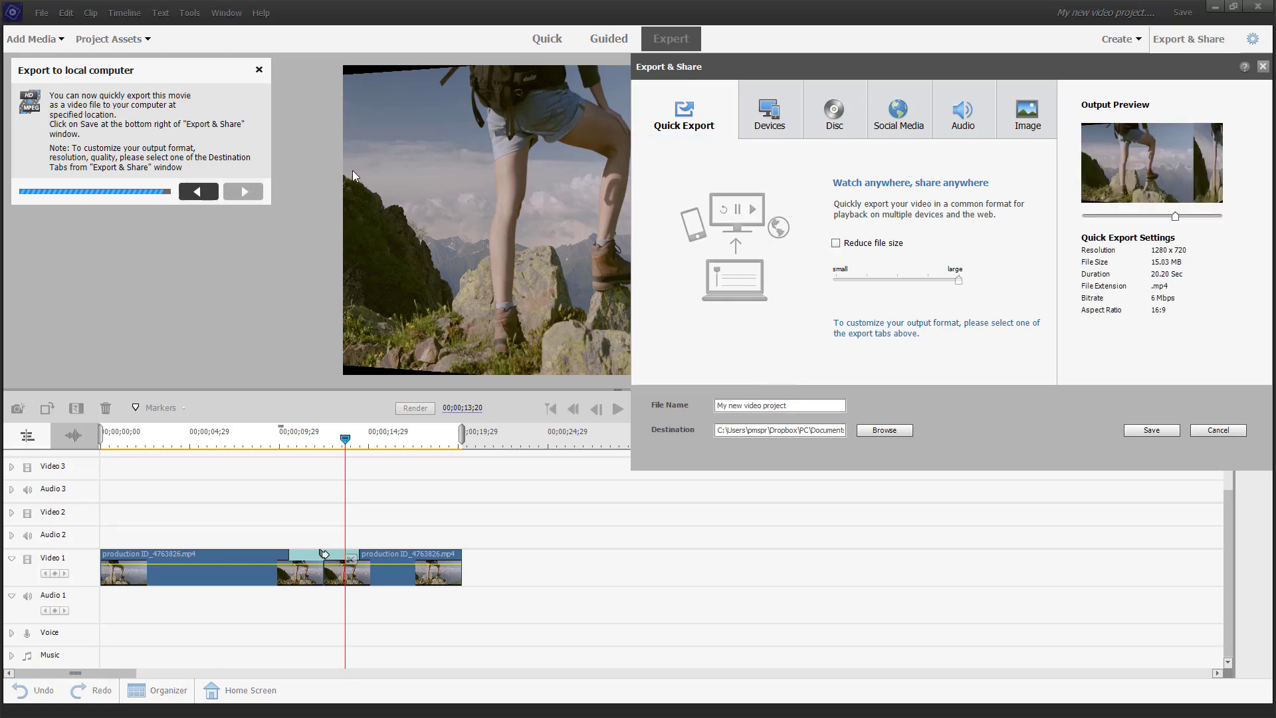
{"action": "left_click_drag", "start_coordinate": [788, 405], "coordinate": [699, 394]}
{"action": "type", "text": "tfile"}
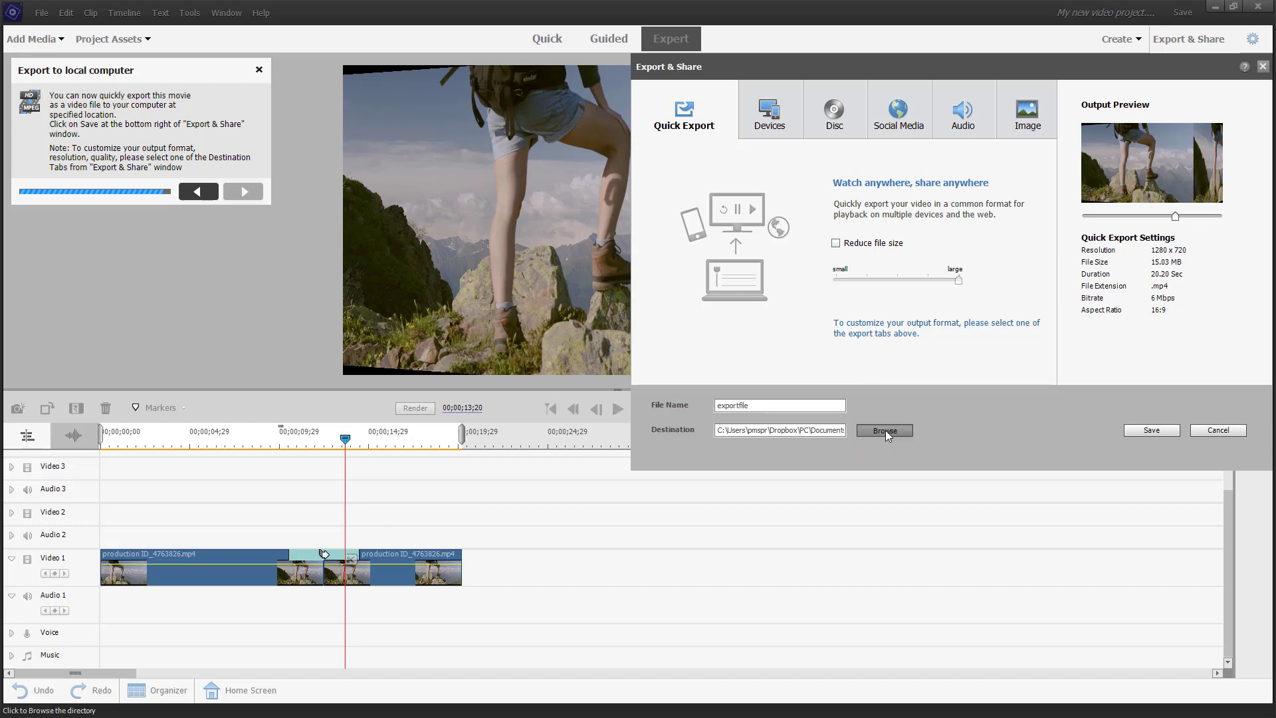
{"action": "left_click", "coordinate": [885, 429]}
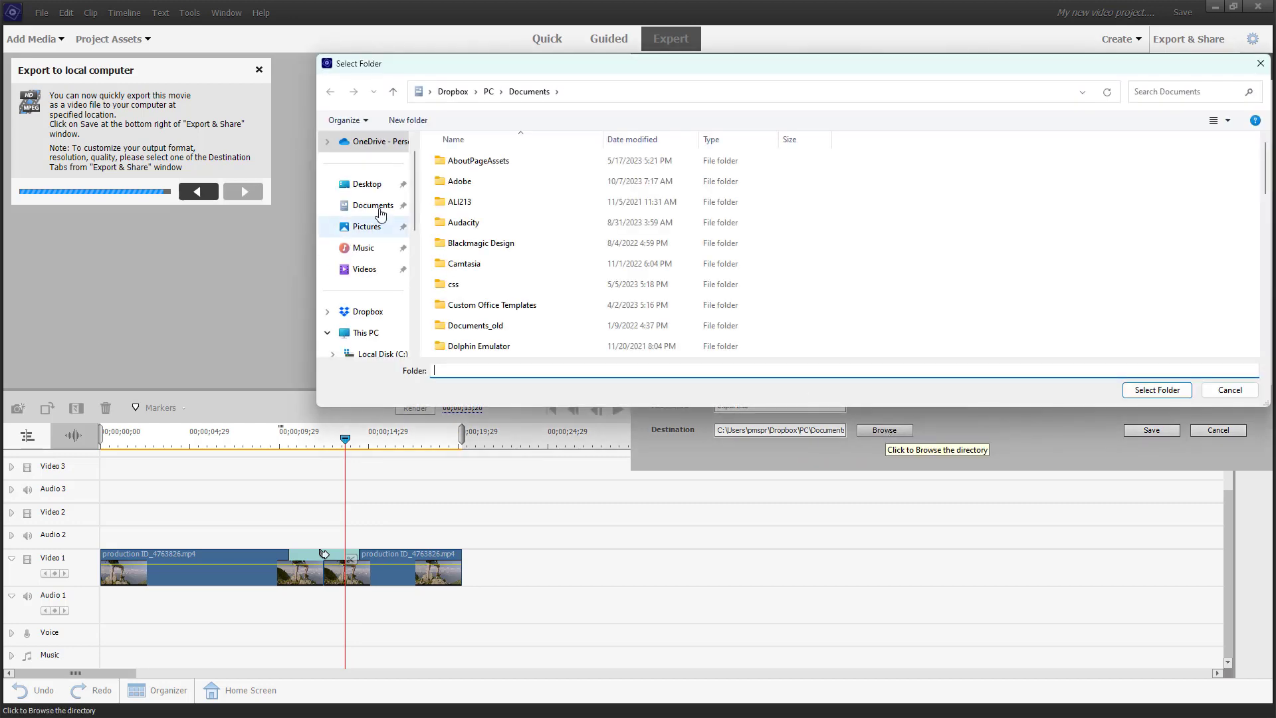
{"action": "left_click", "coordinate": [376, 185]}
{"action": "left_click", "coordinate": [1152, 392]}
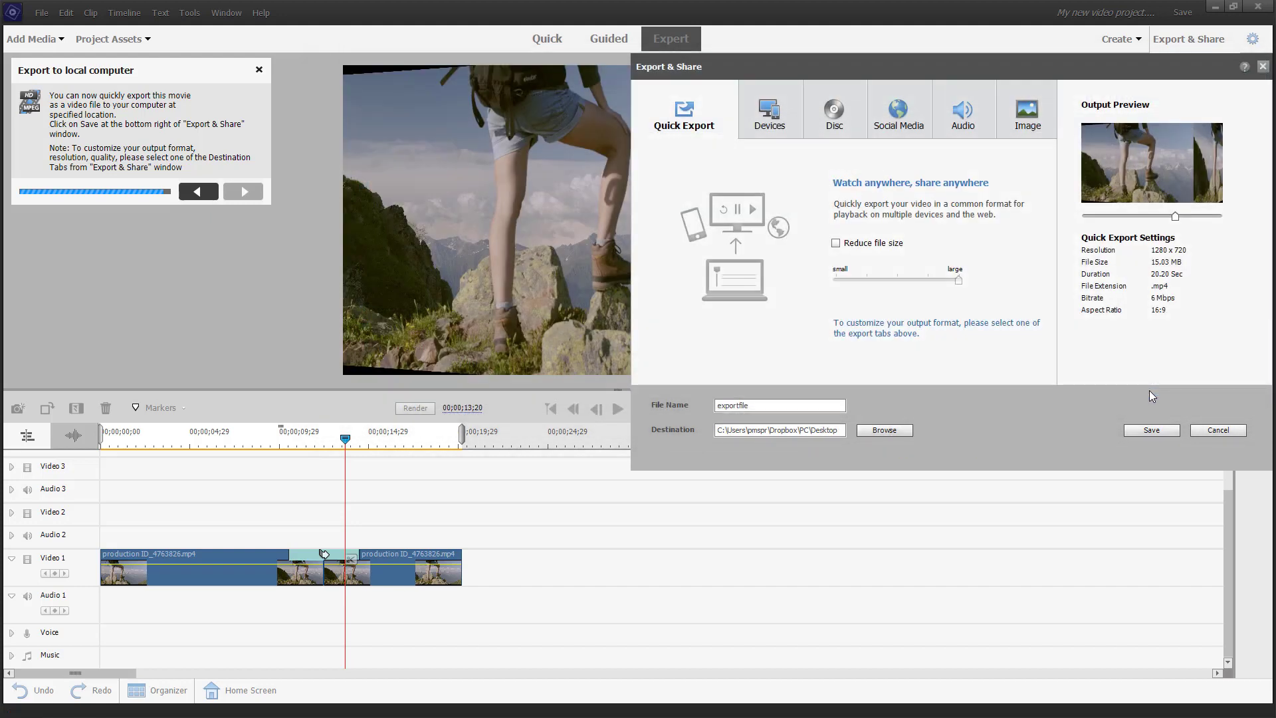
{"action": "left_click", "coordinate": [1152, 432]}
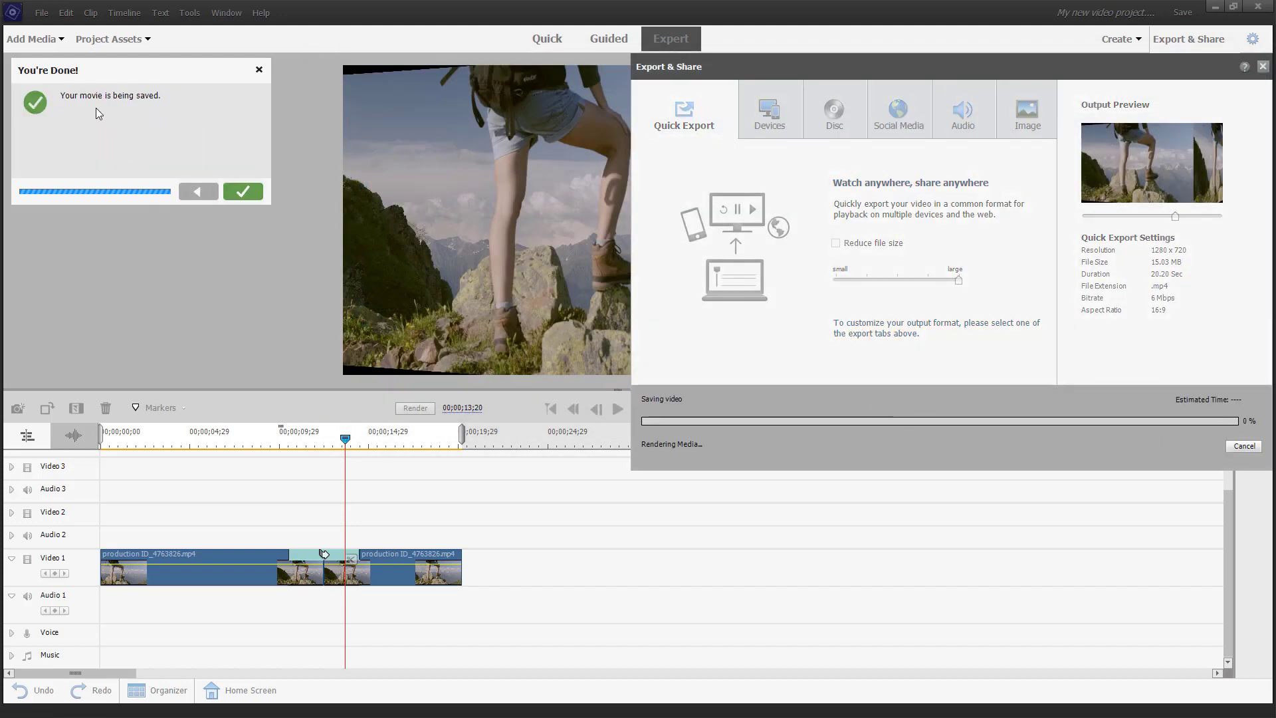